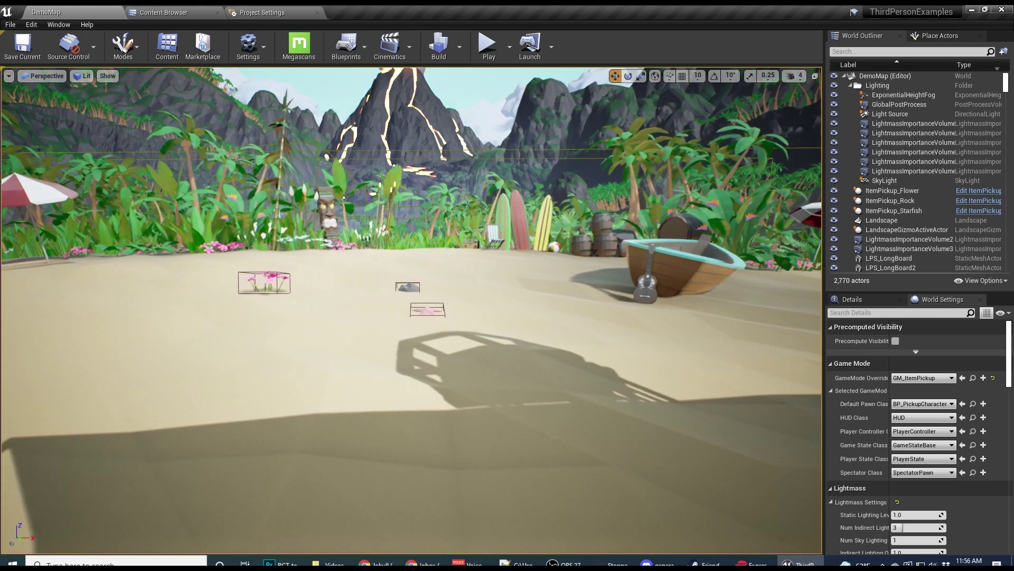
Step: Look over the available packaging platforms and close the list without choosing one
left_click(10, 24)
mouse_move(65, 196)
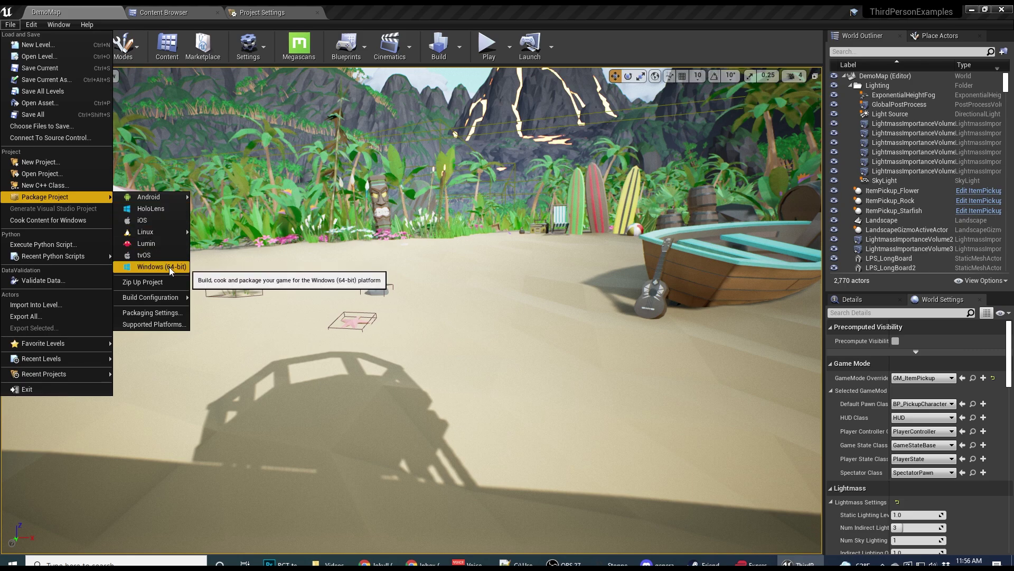
left_click(87, 24)
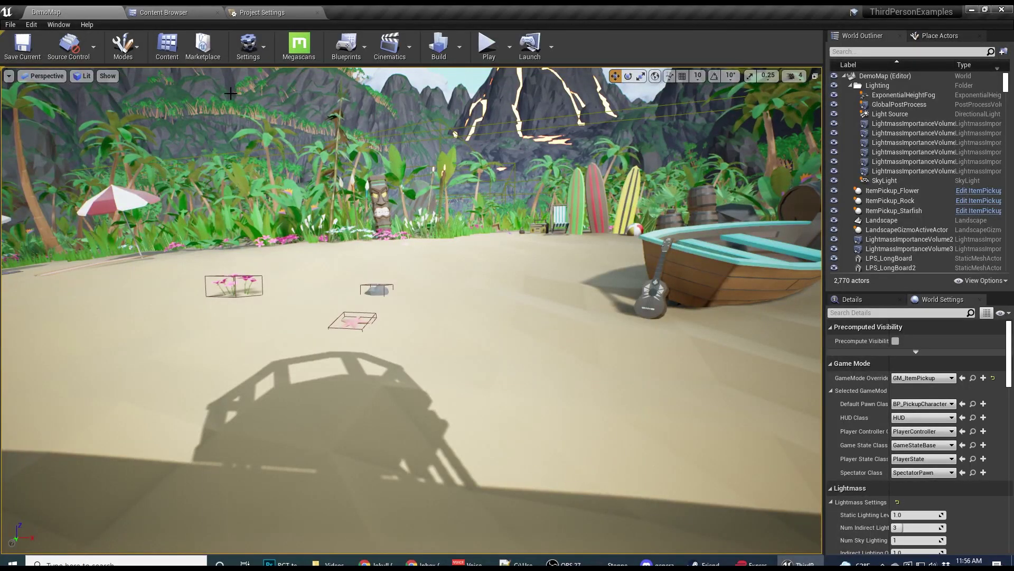
Step: Open the Project Launcher, move its window up-left, and fly the camera over the beach
left_click(59, 24)
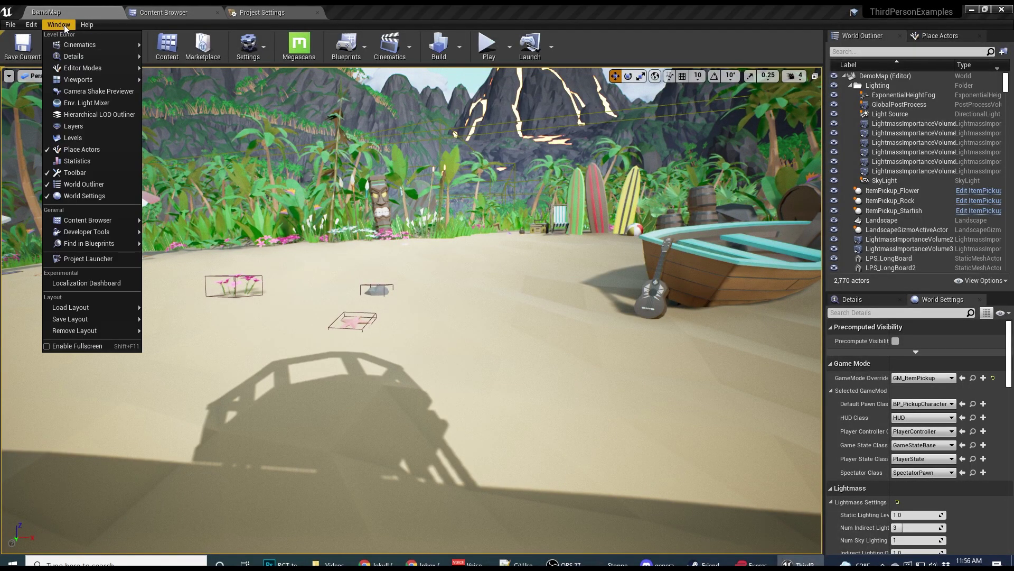
left_click(94, 260)
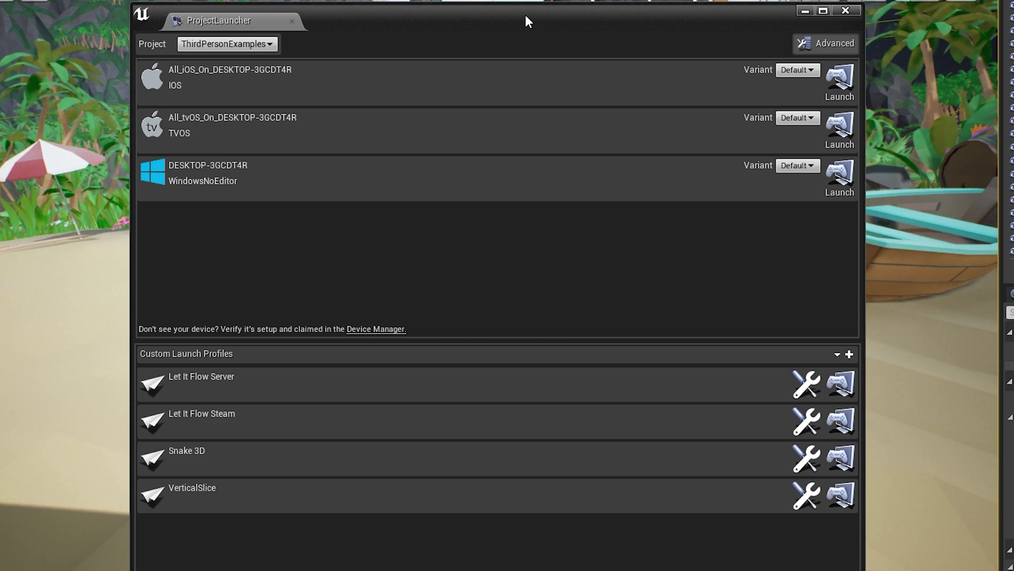
left_click_drag(526, 15, 491, 0)
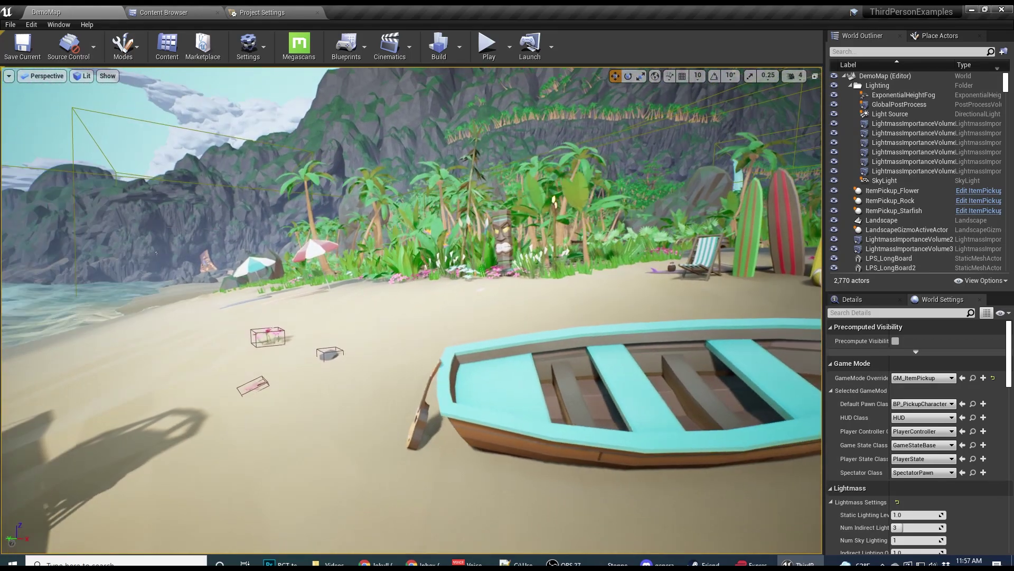
right_click_drag(553, 310, 553, 310)
right_click_drag(340, 203, 341, 203)
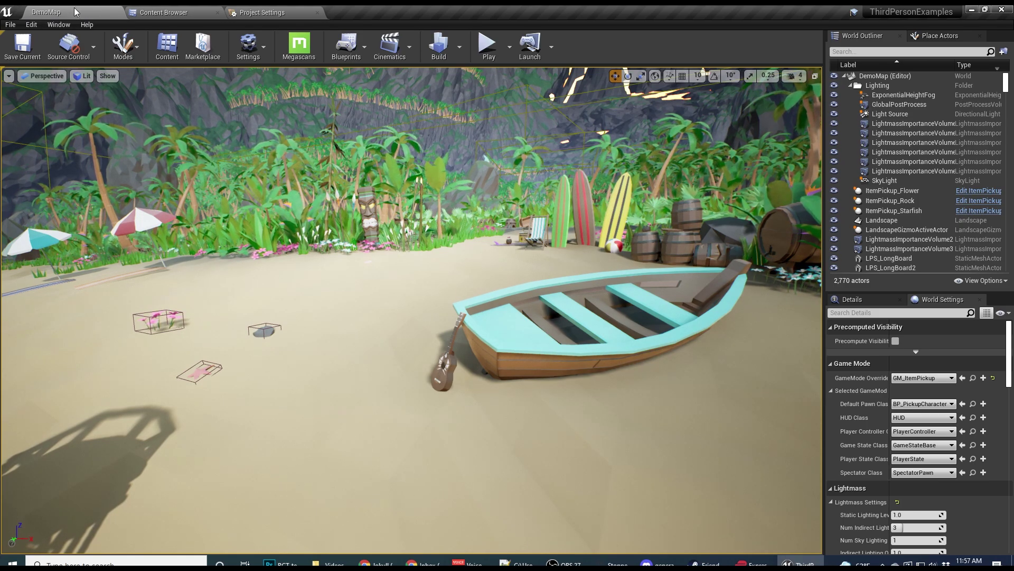
Step: Add a custom launch profile named 'Survival Game (Dedicated Server)' in the Project Launcher
left_click(58, 24)
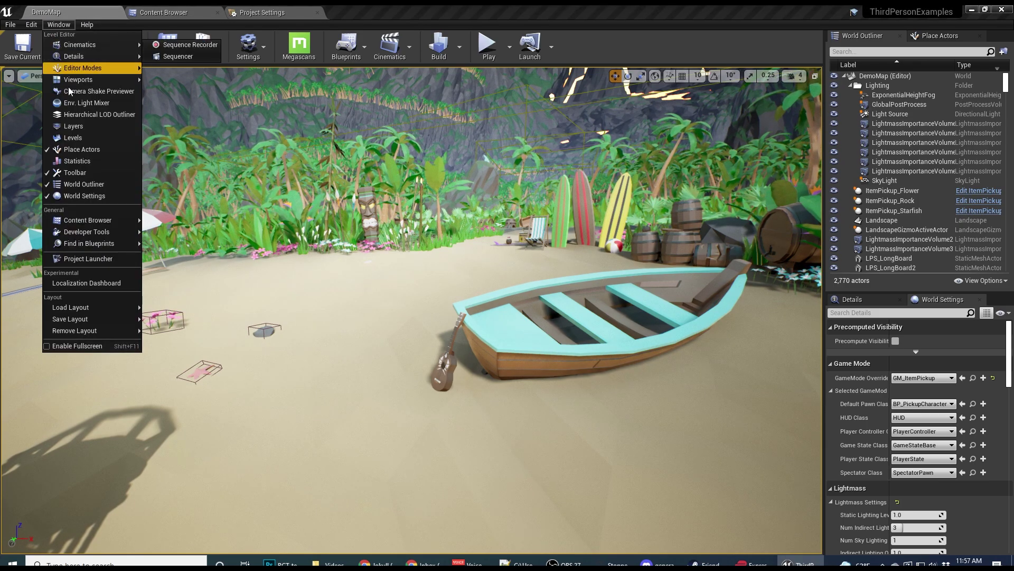
left_click(99, 261)
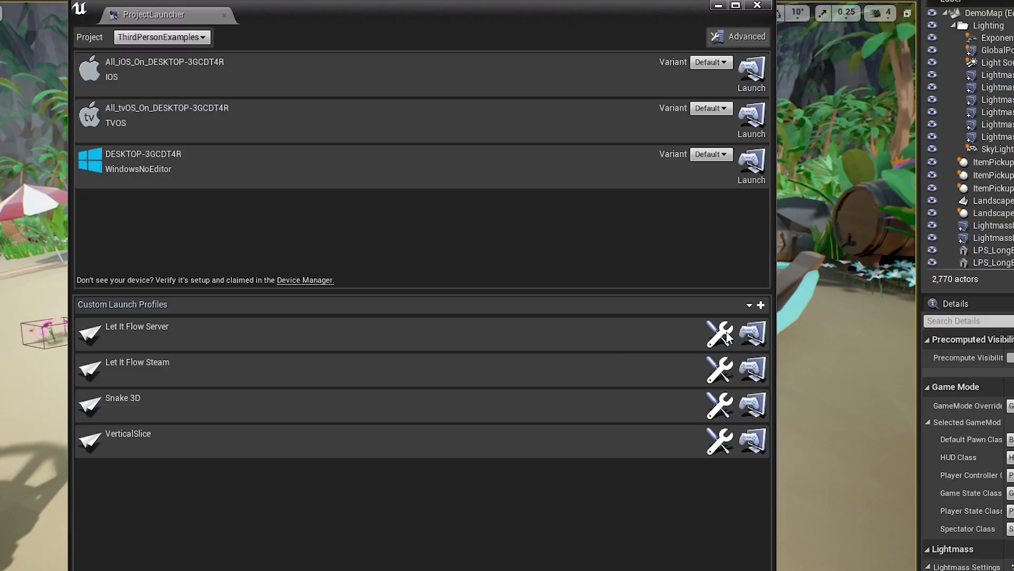
left_click(760, 305)
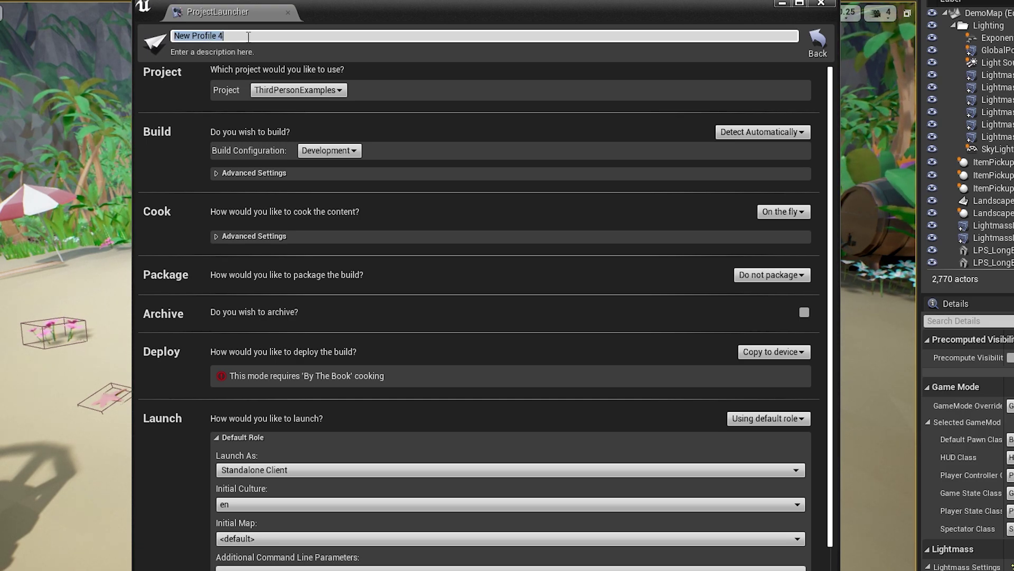
type("Survival Game")
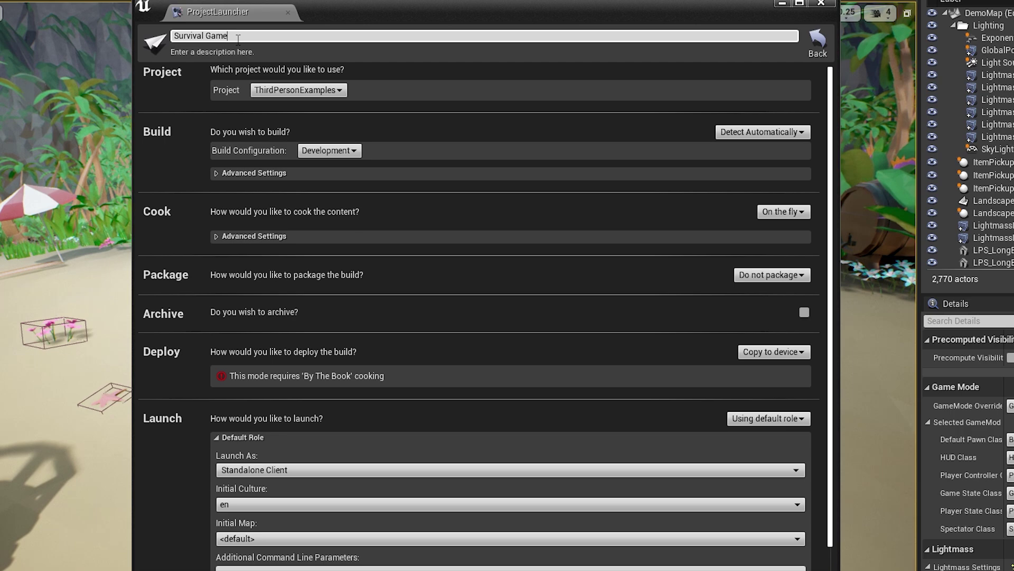
key("Return")
left_click(253, 36)
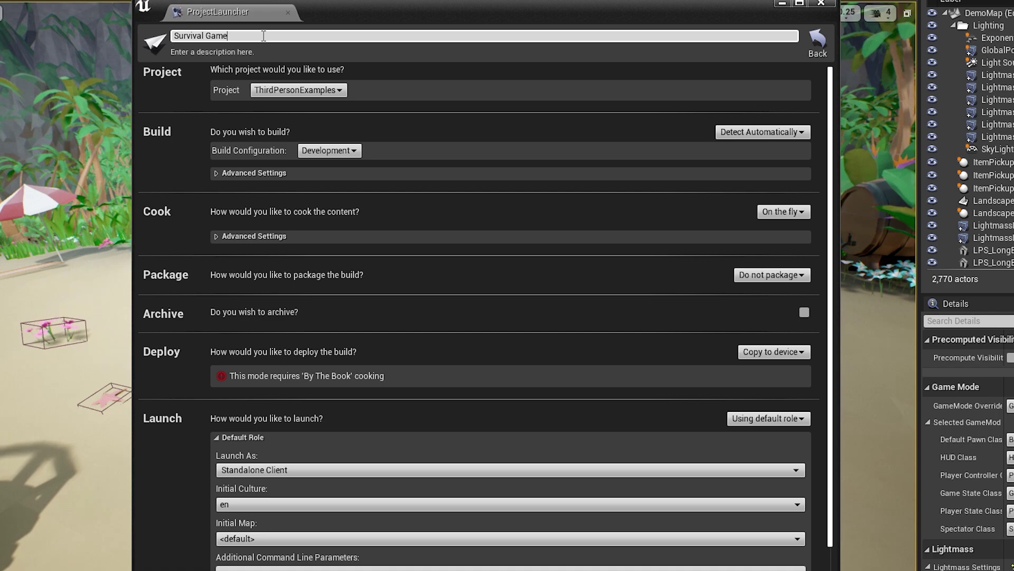
type("(De")
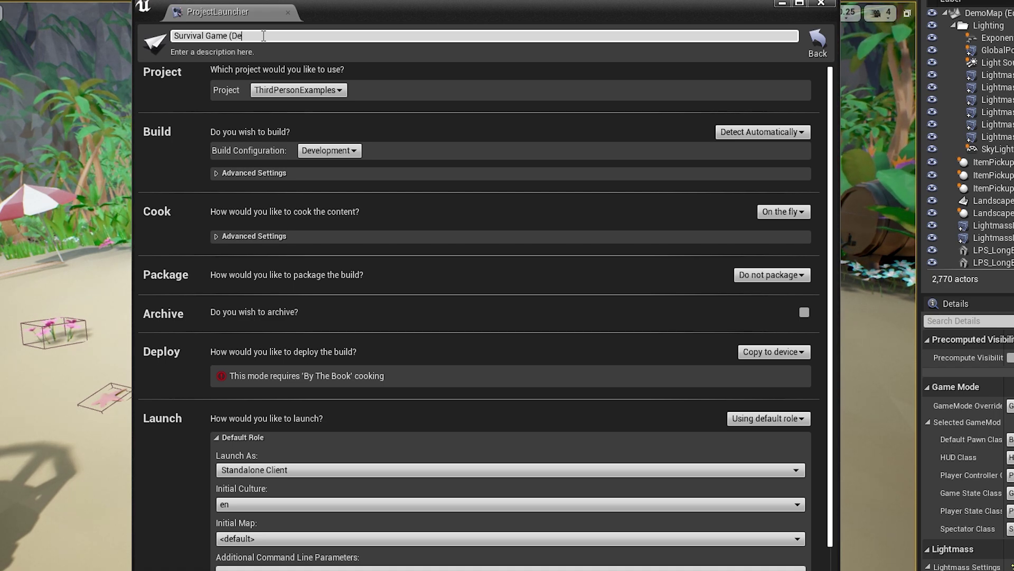
type("dicated Server)")
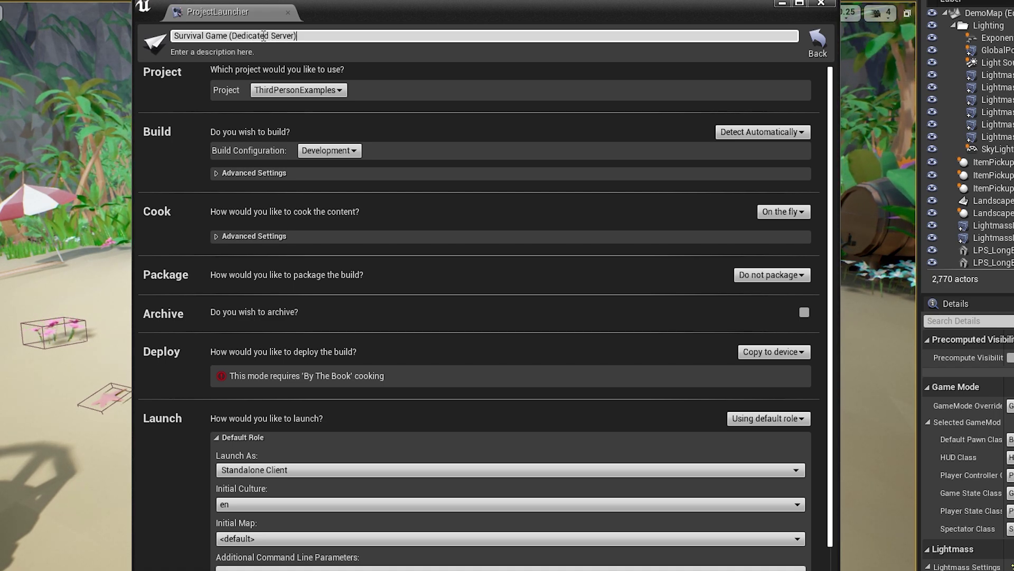
key("Return")
left_click(818, 43)
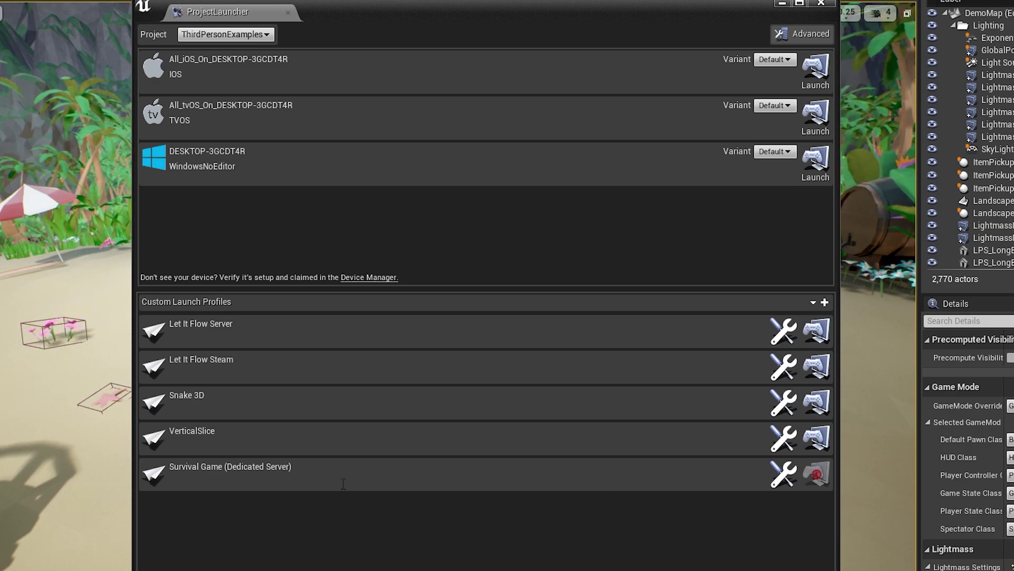
Step: Open the Survival Game (Dedicated Server) profile, leaving its description and project unchanged
left_click(783, 474)
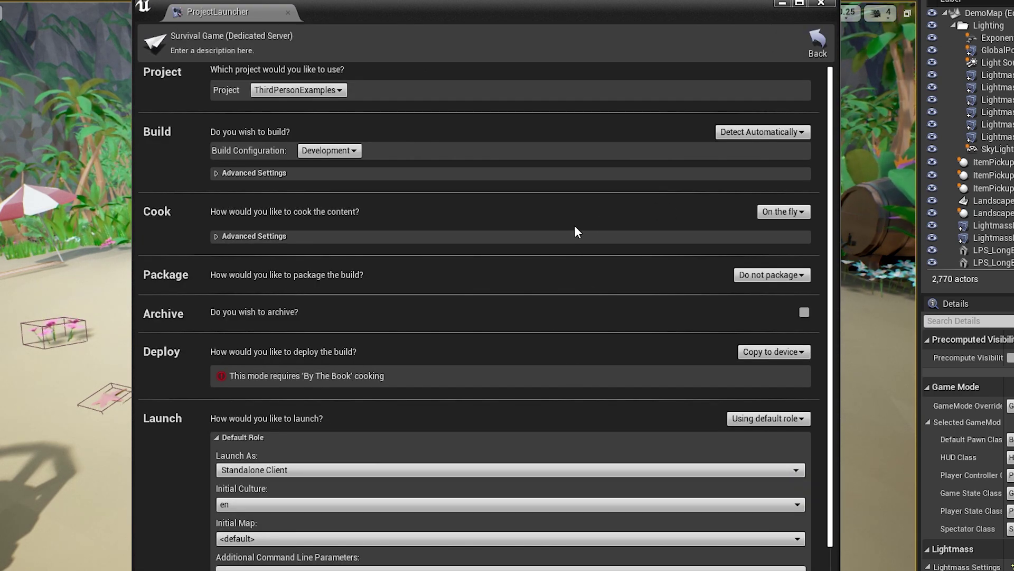
double_click(175, 50)
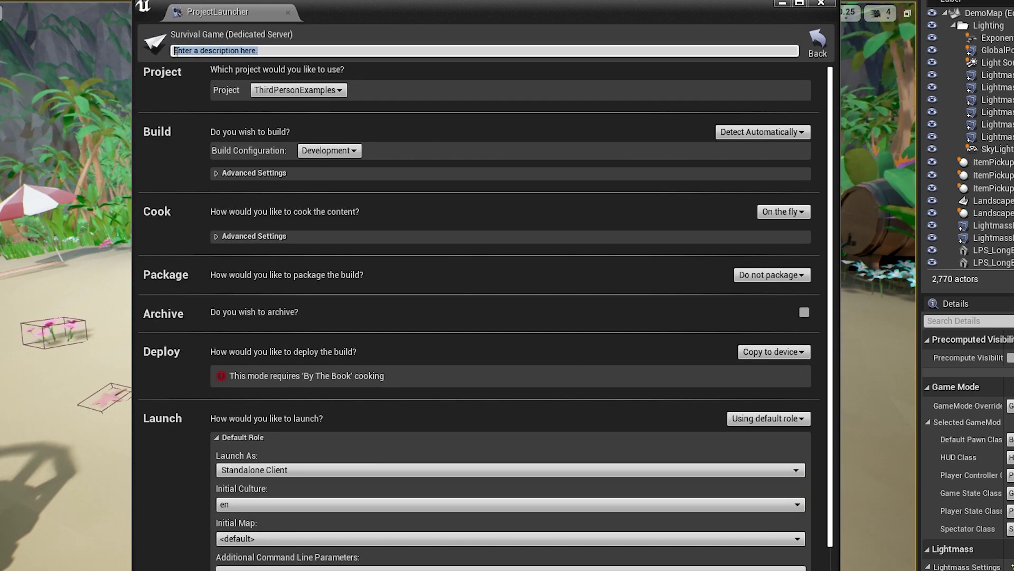
left_click(179, 91)
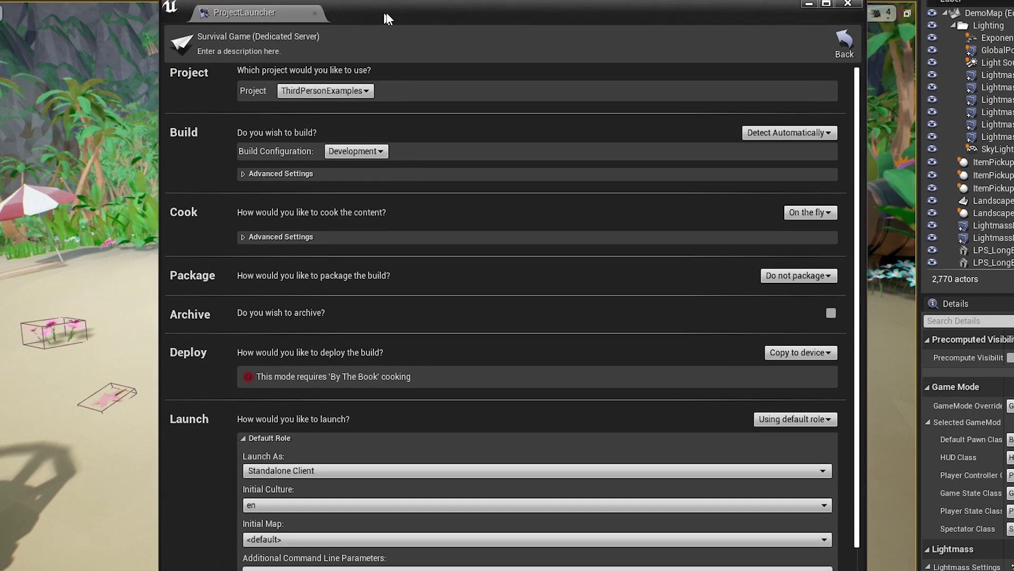
left_click_drag(386, 11, 369, 29)
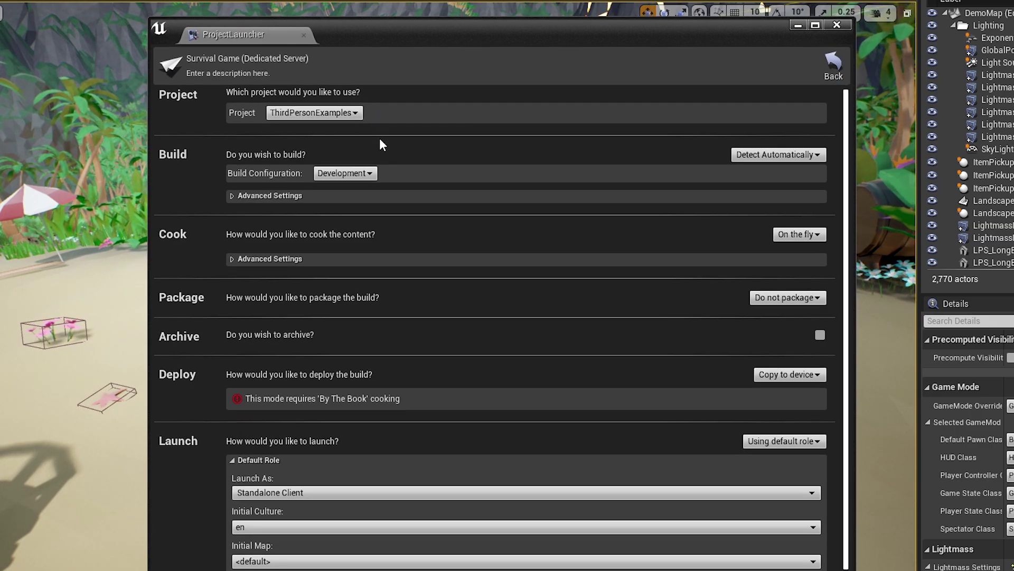
left_click(327, 114)
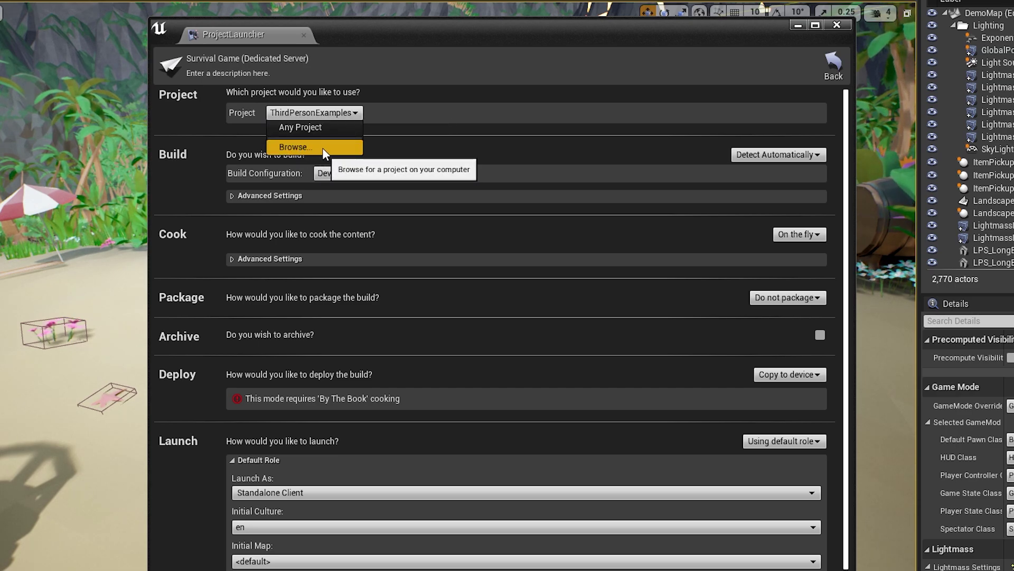
left_click(205, 120)
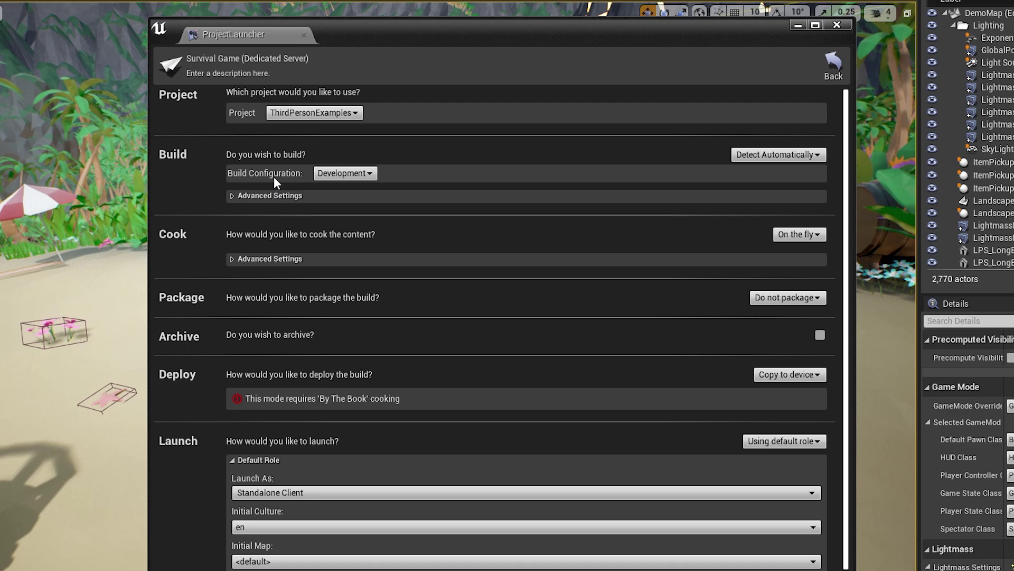
Step: Set the profile to always build using the Development configuration, then return to the list
left_click(769, 157)
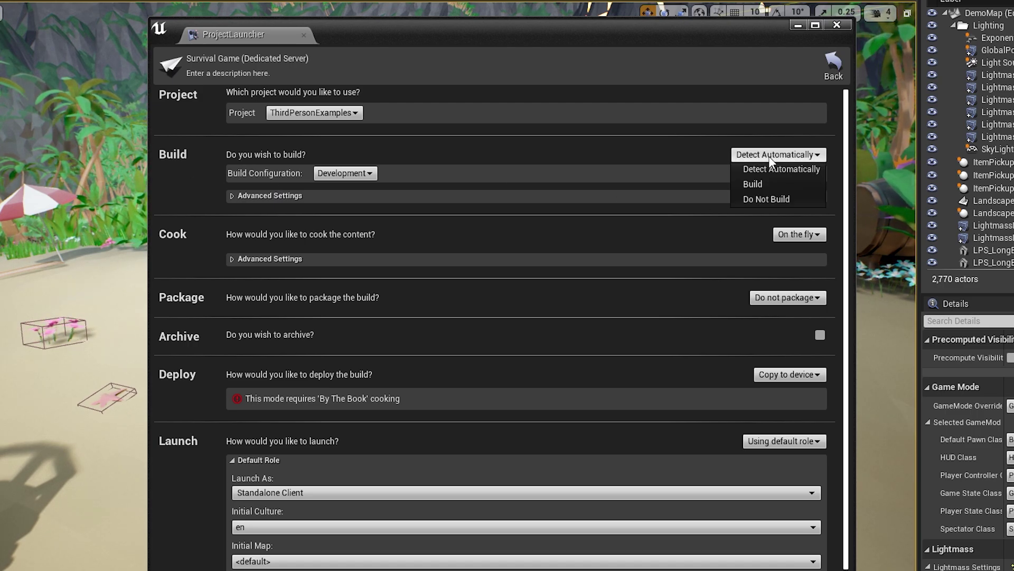
left_click(765, 184)
left_click(346, 173)
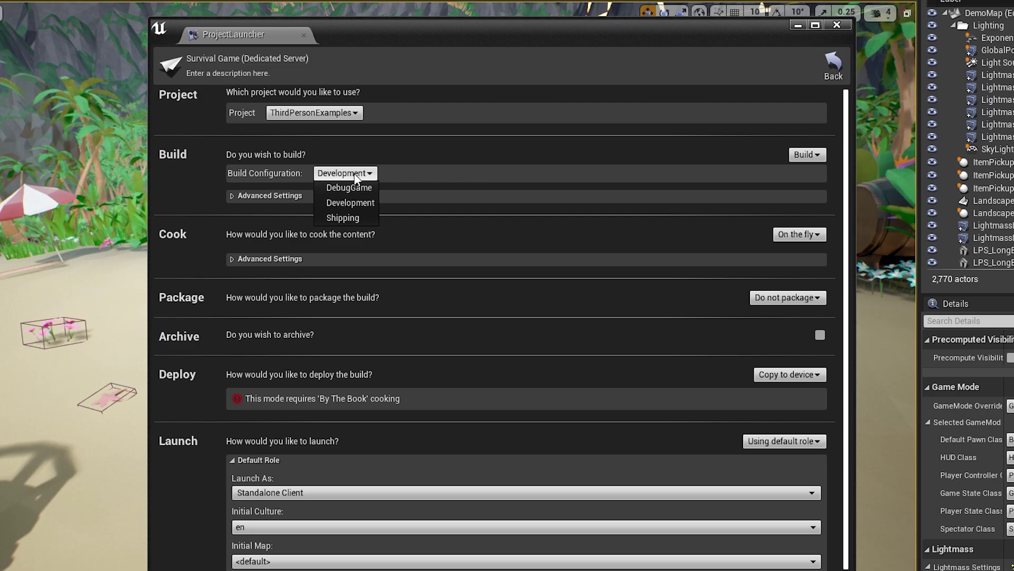
left_click(350, 203)
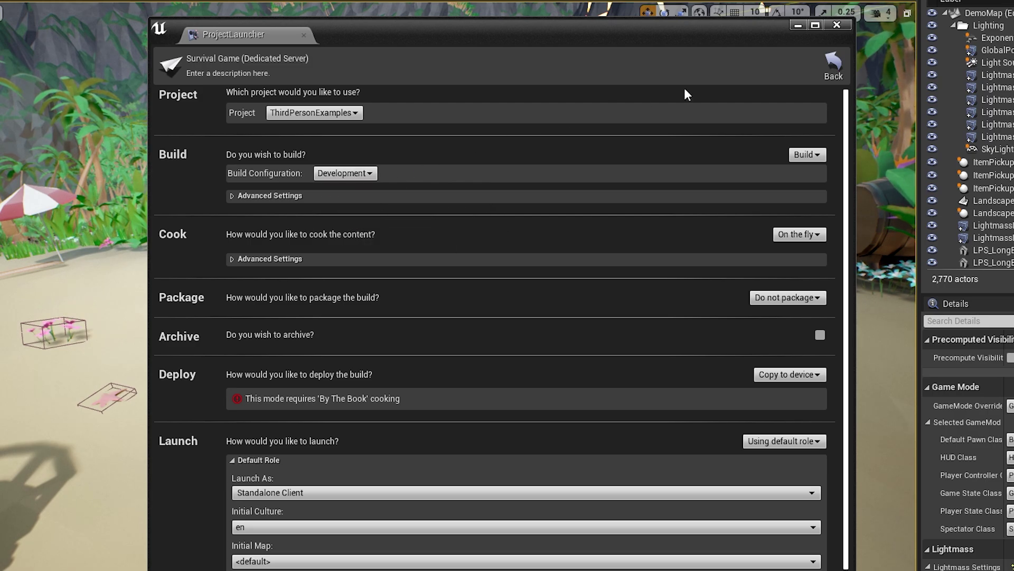
left_click(838, 62)
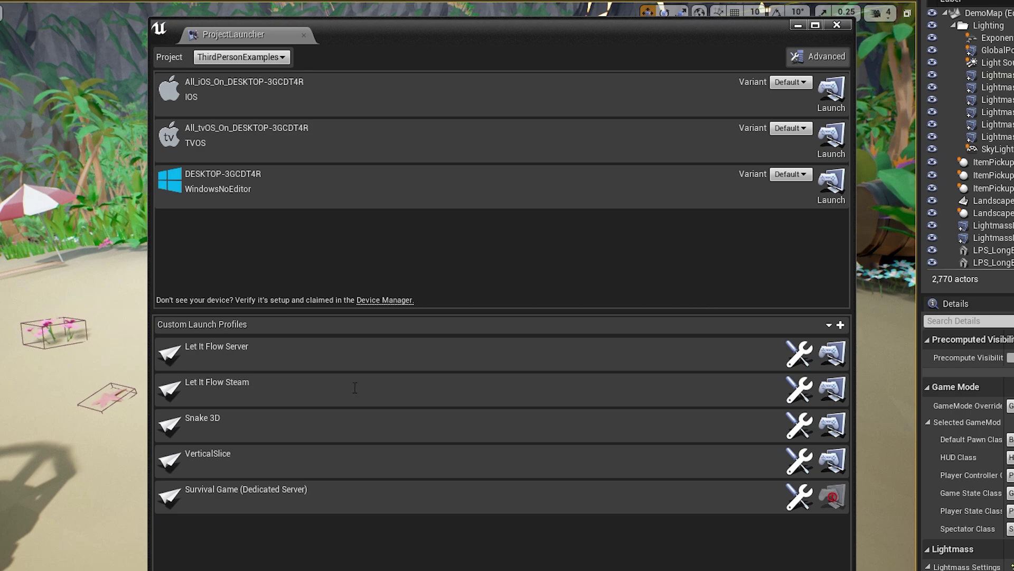
Step: Rename the profile from '(Dedicated Server)' to 'Survival Game (Client)'
left_click(800, 395)
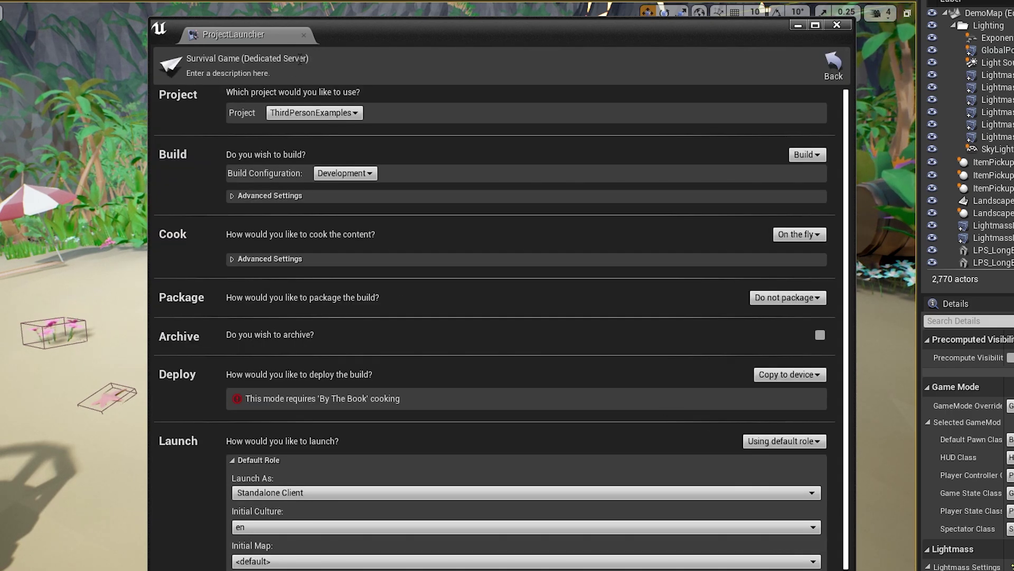
double_click(300, 59)
left_click_drag(312, 58, 246, 56)
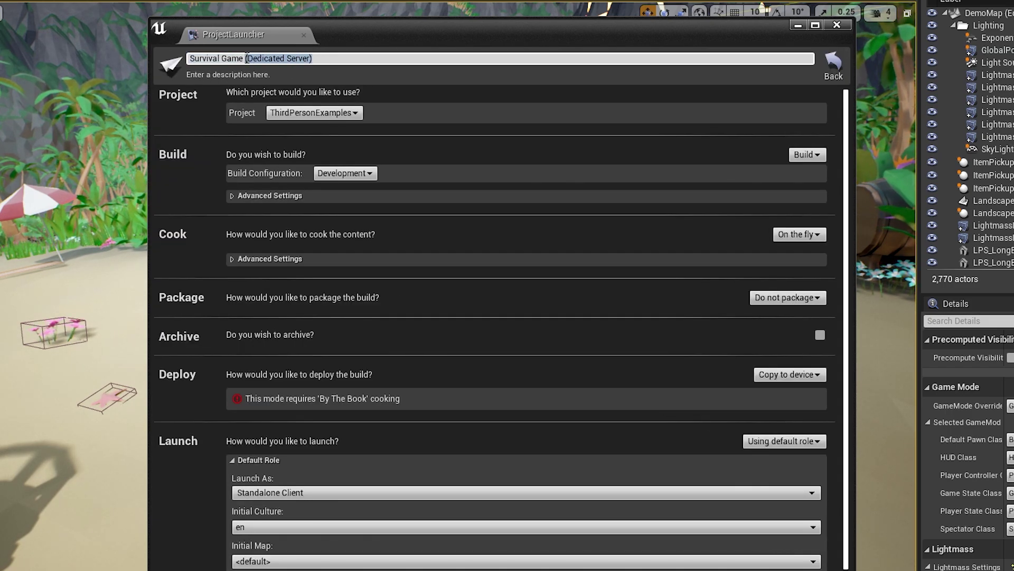
type("(Client)")
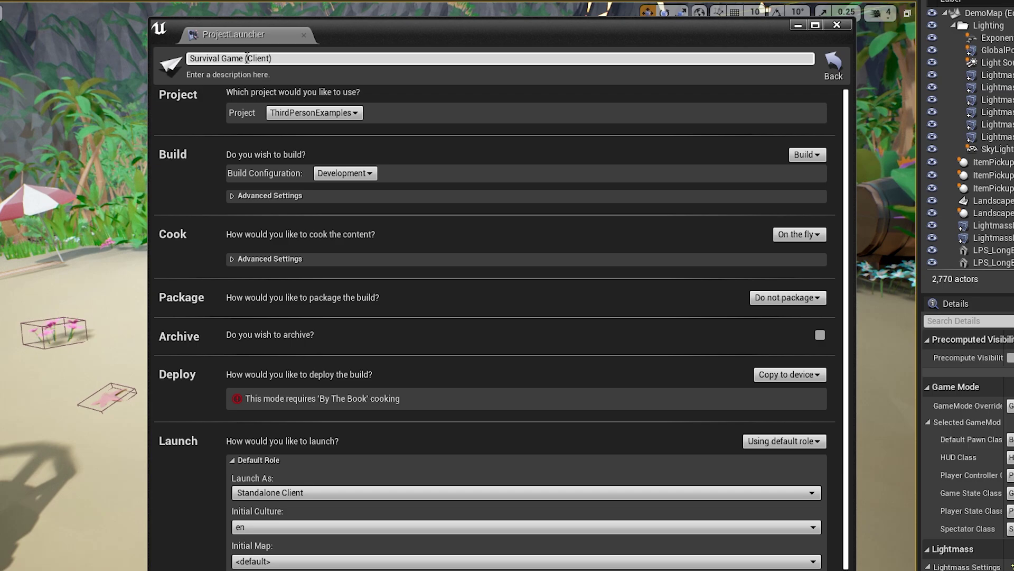
key("Return")
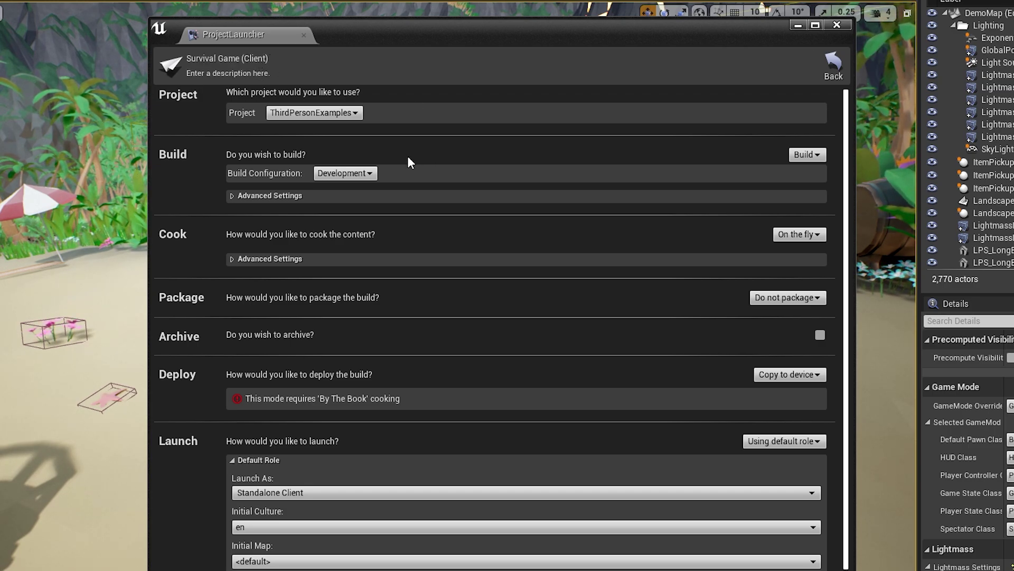
Step: Keep Development as the build configuration and toggle the build's advanced options
left_click(372, 168)
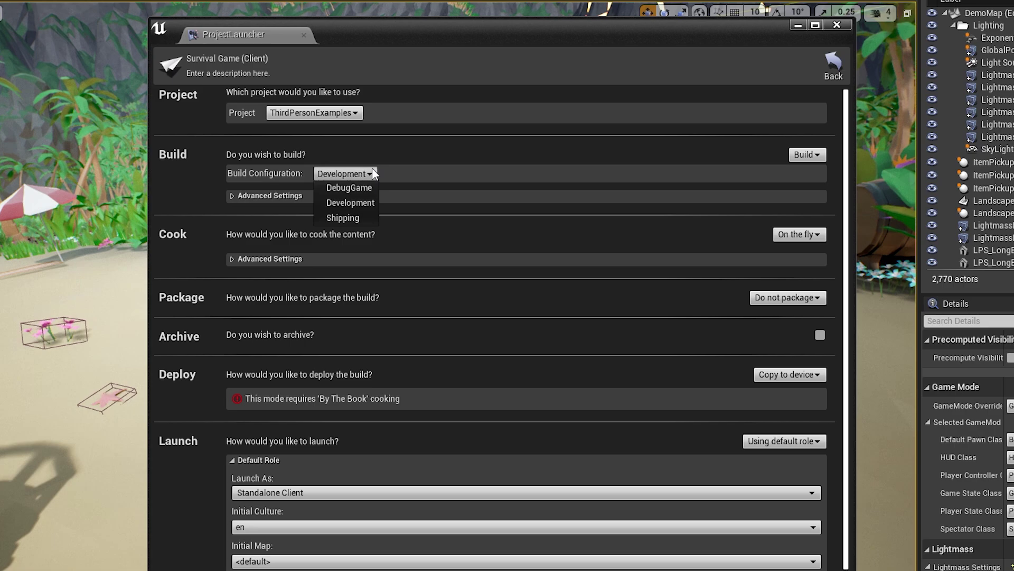
left_click(361, 203)
left_click(360, 200)
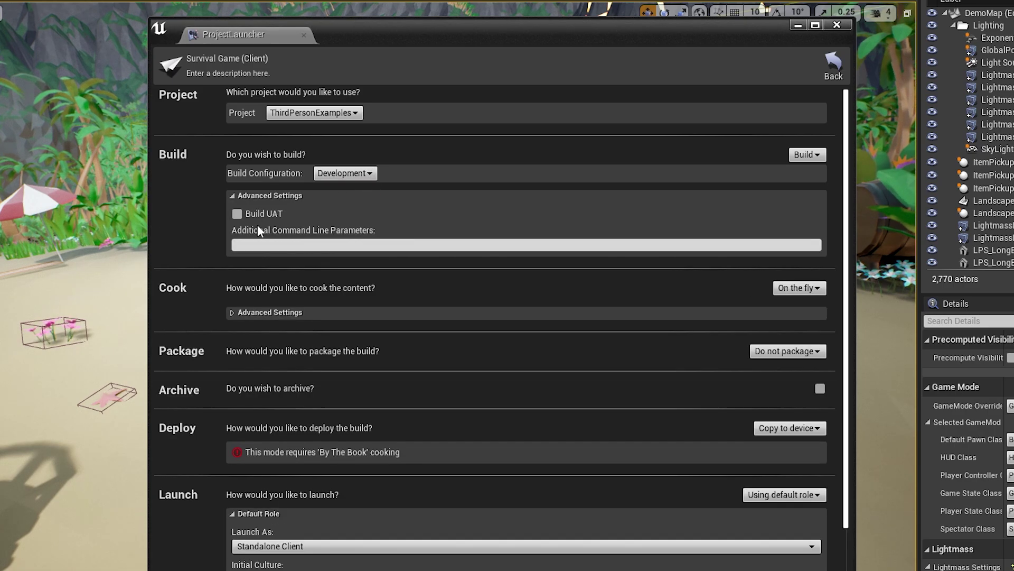
left_click(231, 196)
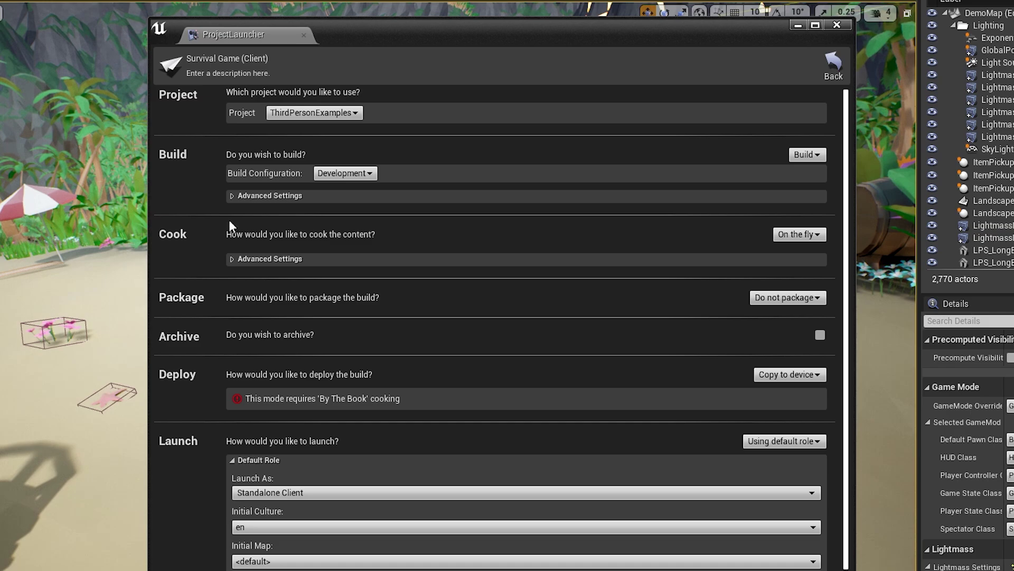
Step: Set cooking to By the book with WindowsNoEditor as the cooked platform
left_click(814, 239)
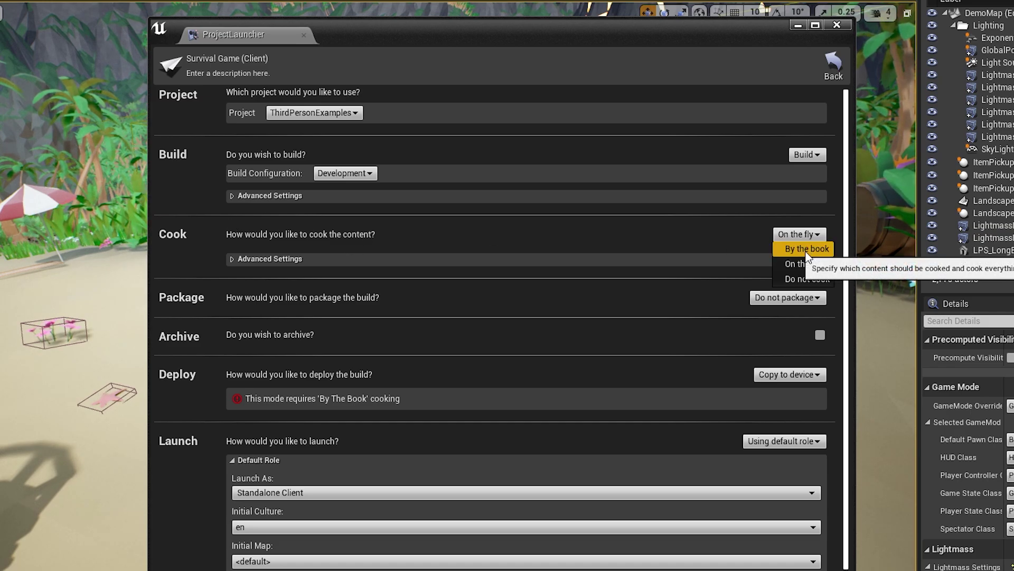
left_click(809, 250)
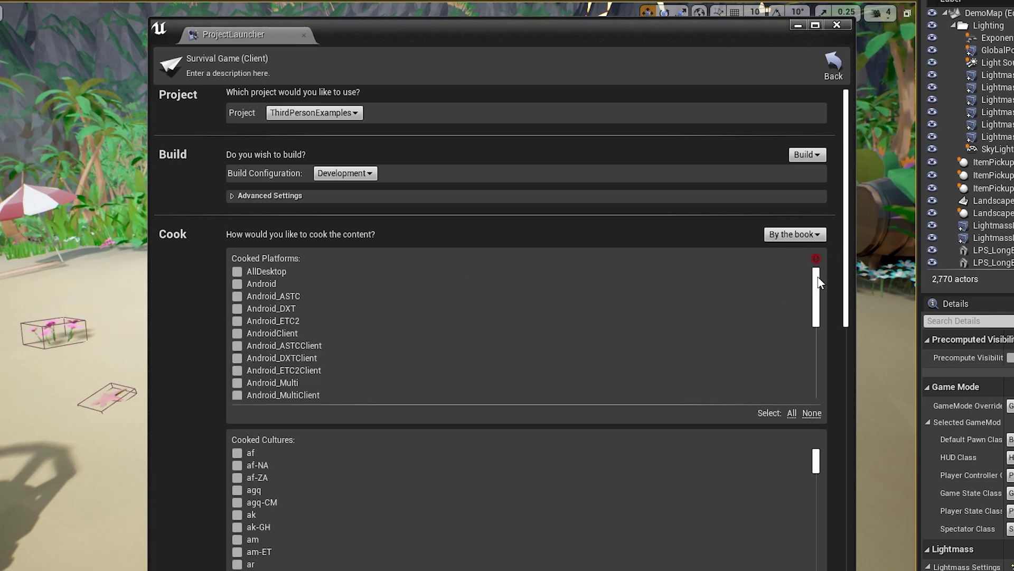
left_click_drag(819, 282, 818, 361)
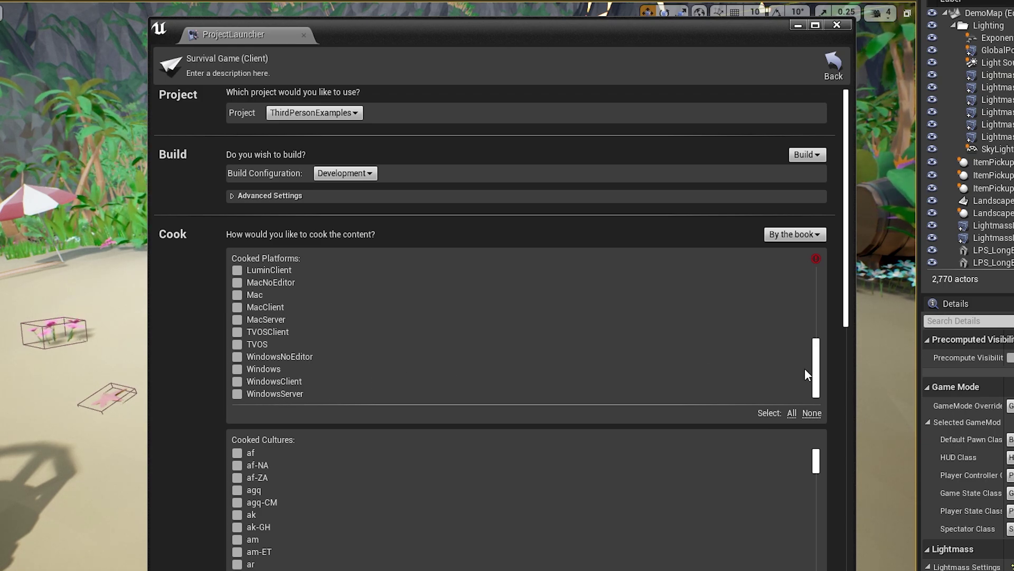
mouse_move(816, 370)
left_mouse_down()
mouse_move(826, 336)
mouse_move(817, 289)
mouse_move(816, 379)
left_mouse_up()
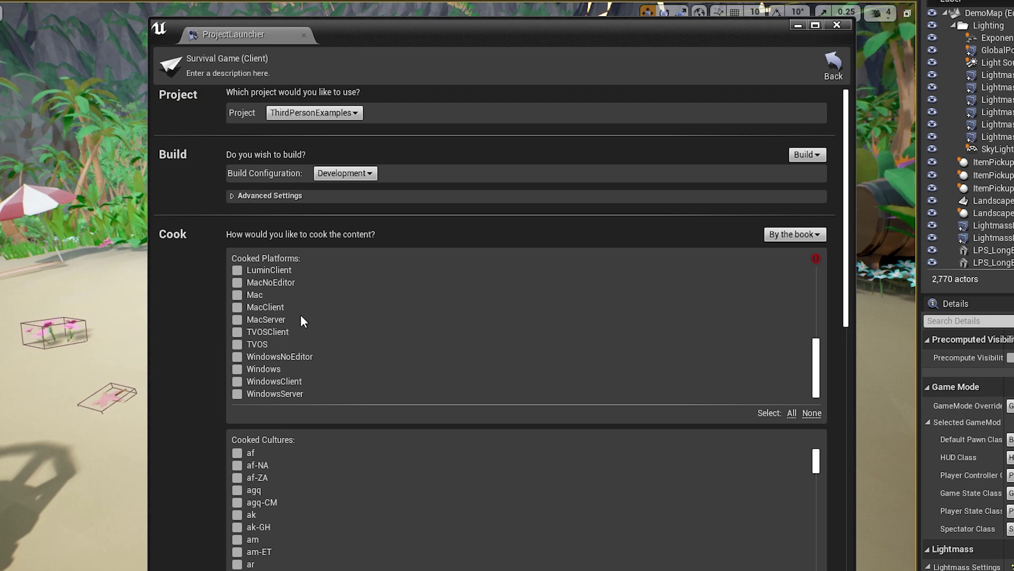
left_click(239, 355)
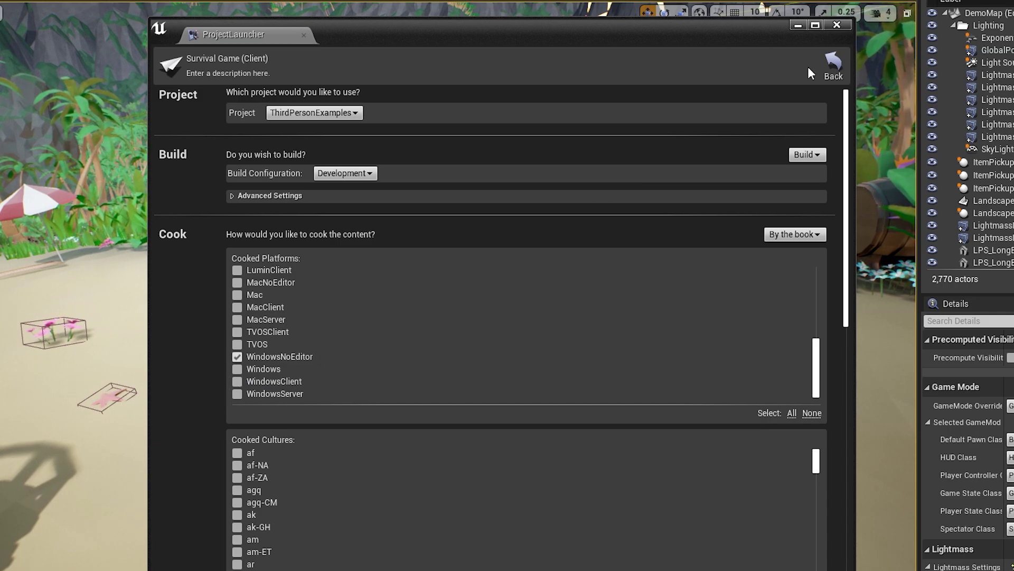
left_click(831, 65)
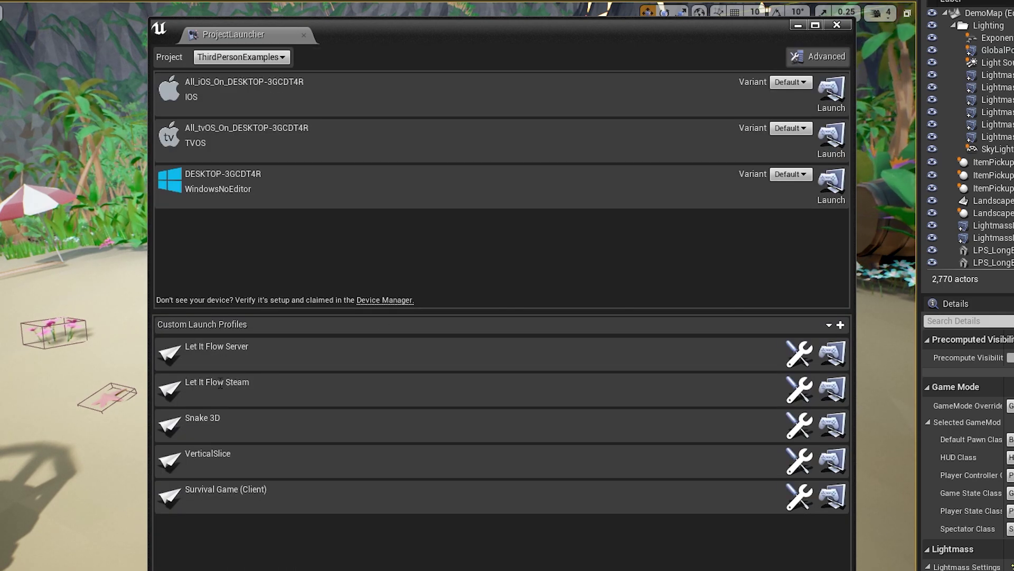
left_click(799, 390)
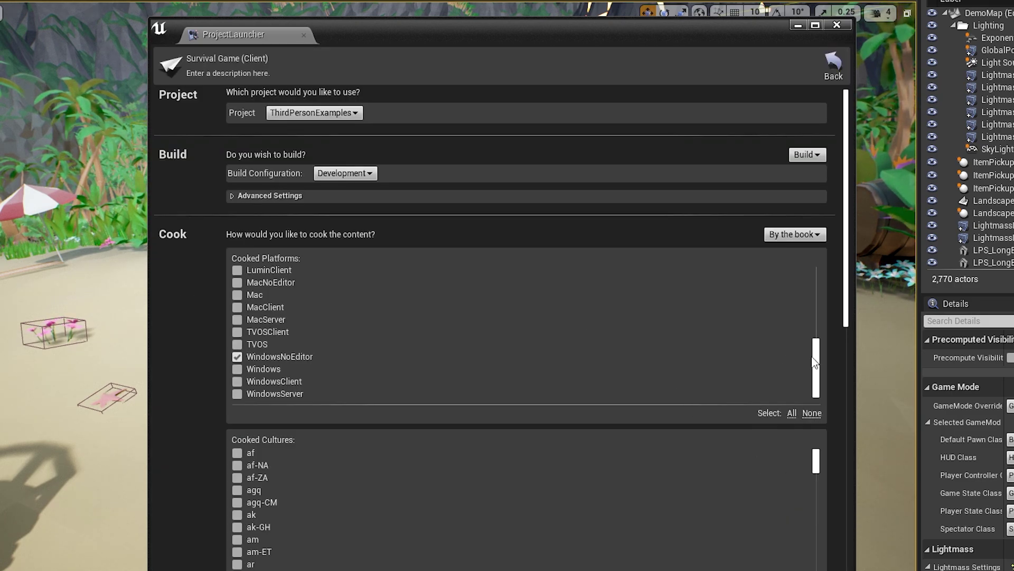
Step: Tick the en culture under Cooked Cultures
scroll(595, 333, "down", 2)
scroll(278, 388, "down", 10)
scroll(258, 399, "down", 20)
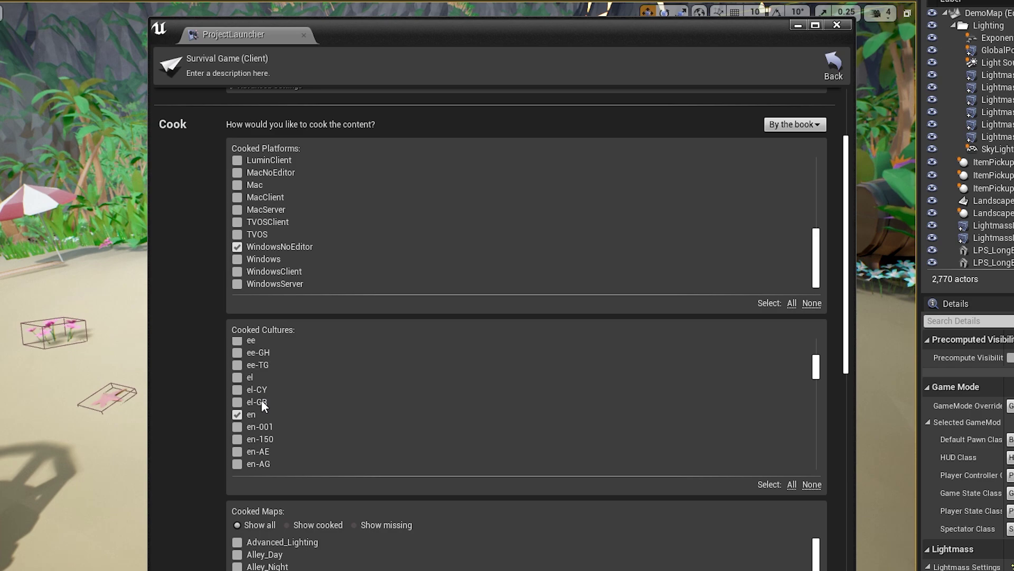
left_click(246, 414)
scroll(178, 412, "down", 2)
scroll(180, 410, "down", 3)
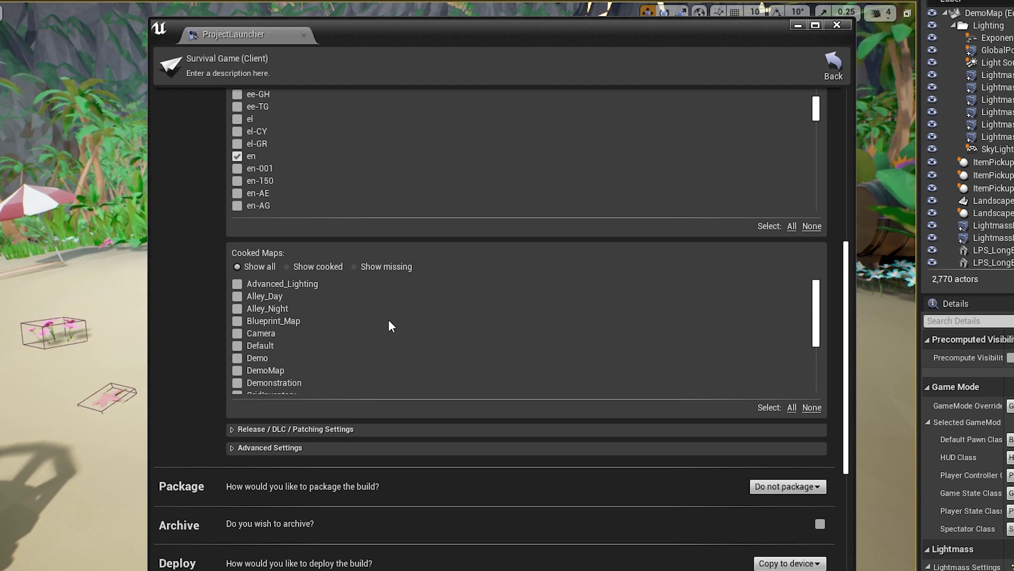
Step: Clear all Cooked Maps with All then None, and tick only DemoMap
left_click(792, 408)
left_click(812, 407)
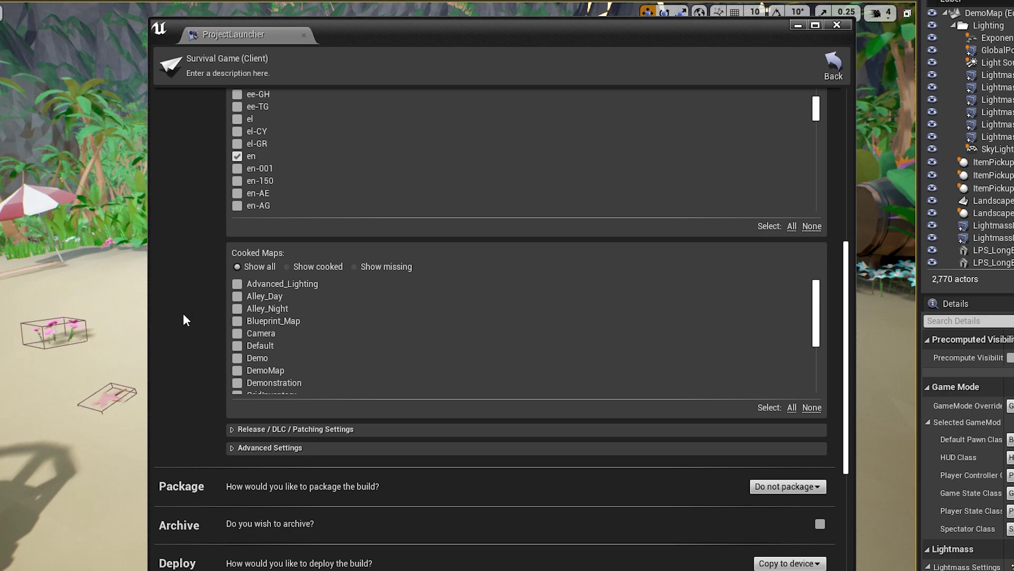
left_click(236, 370)
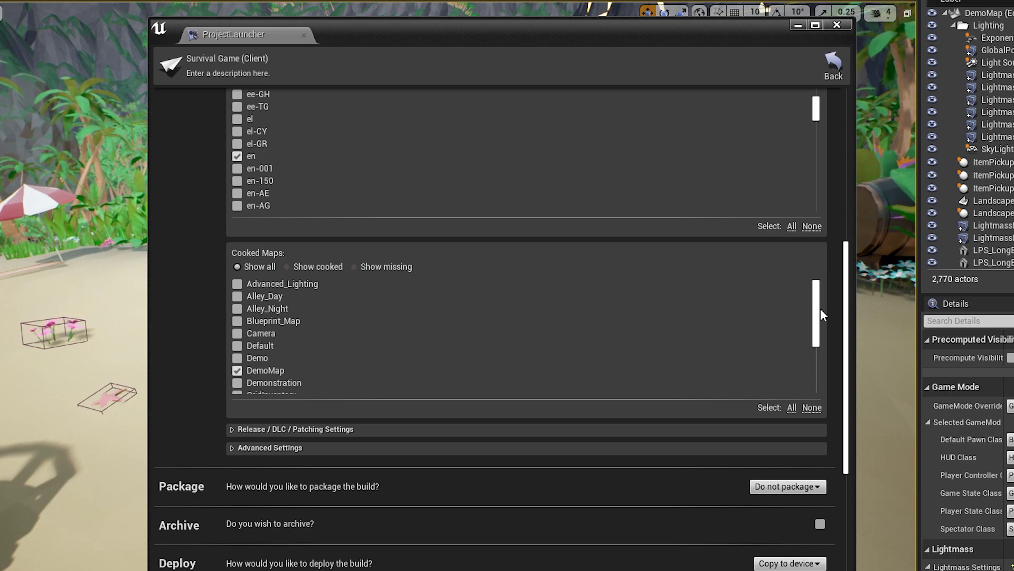
scroll(411, 324, "down", 2)
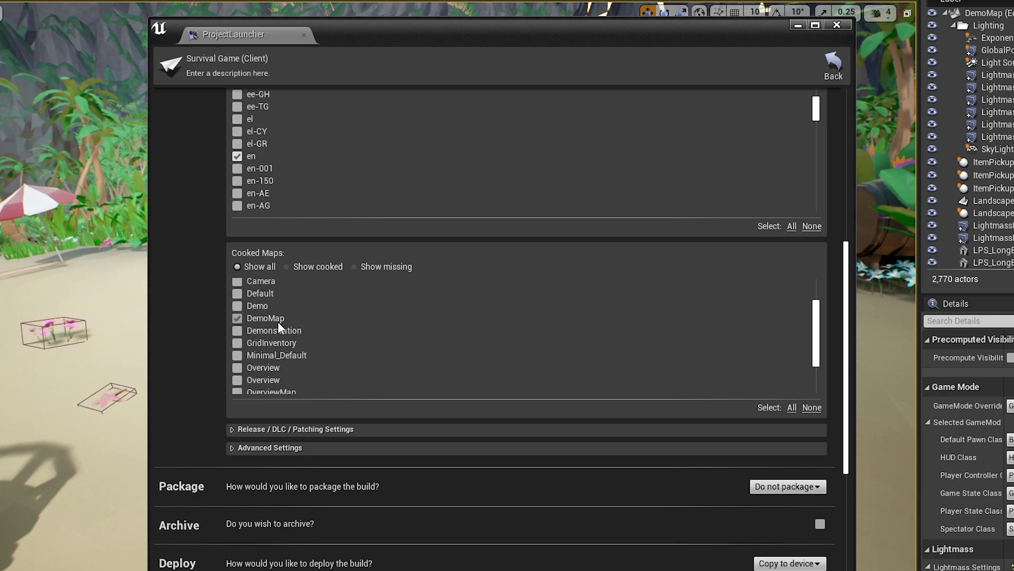
scroll(809, 344, "down", 3)
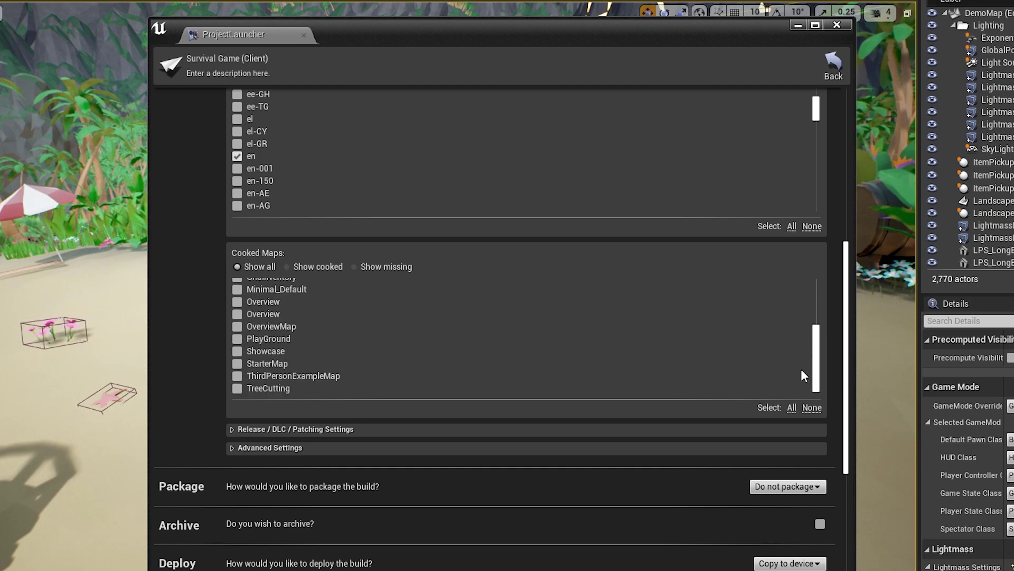
scroll(801, 368, "up", 5)
scroll(585, 341, "down", 1)
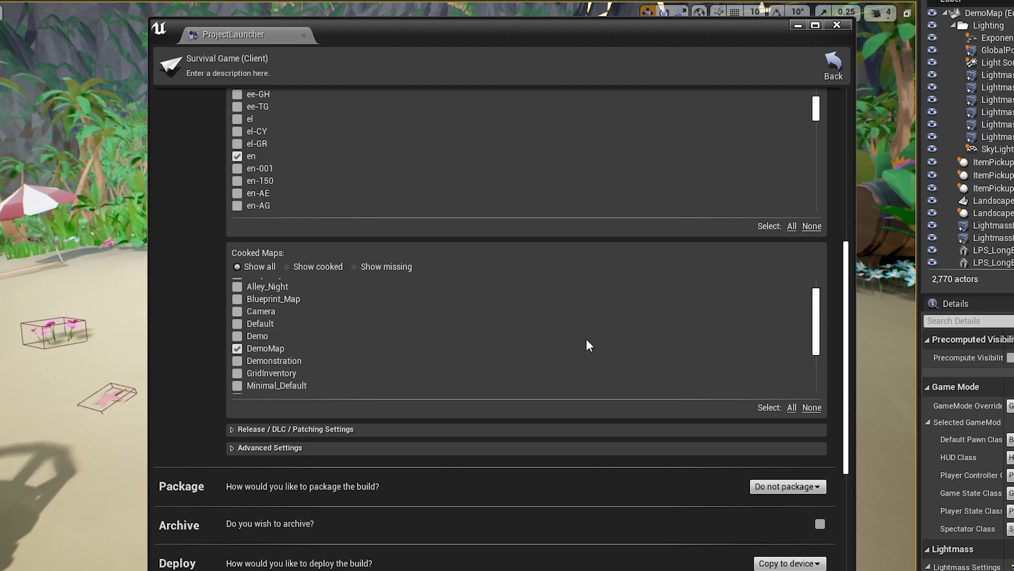
scroll(200, 353, "down", 2)
Step: Expand the cook's advanced settings and enable iterative cooking
scroll(196, 348, "down", 1)
left_click(261, 320)
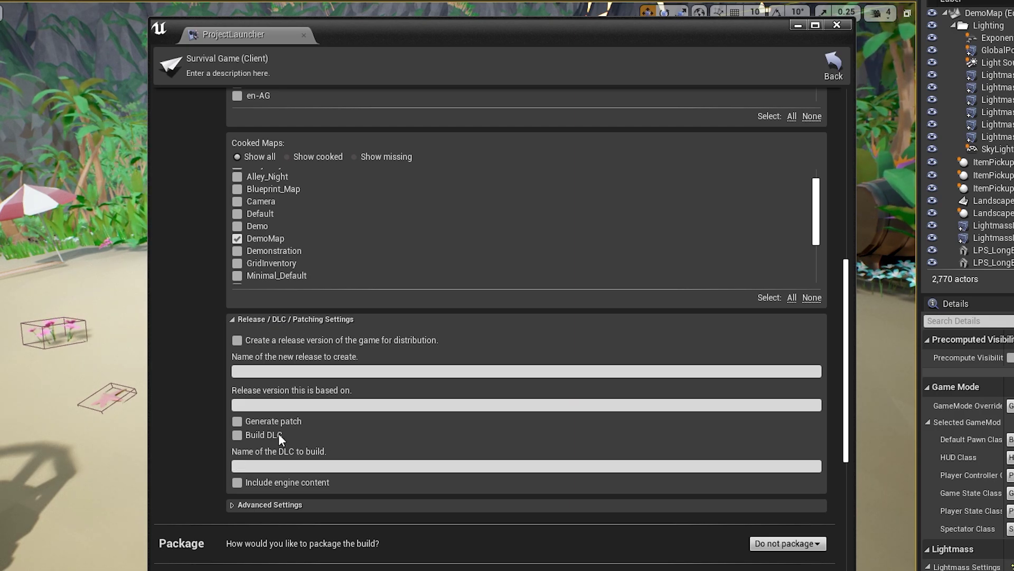
left_click(233, 319)
left_click(232, 338)
scroll(238, 338, "down", 1)
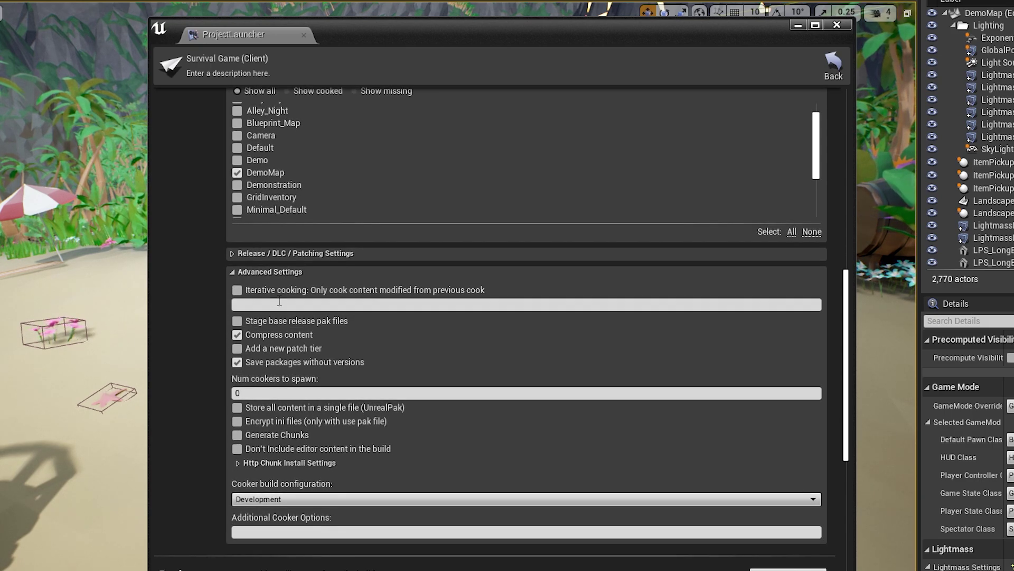
left_click(238, 290)
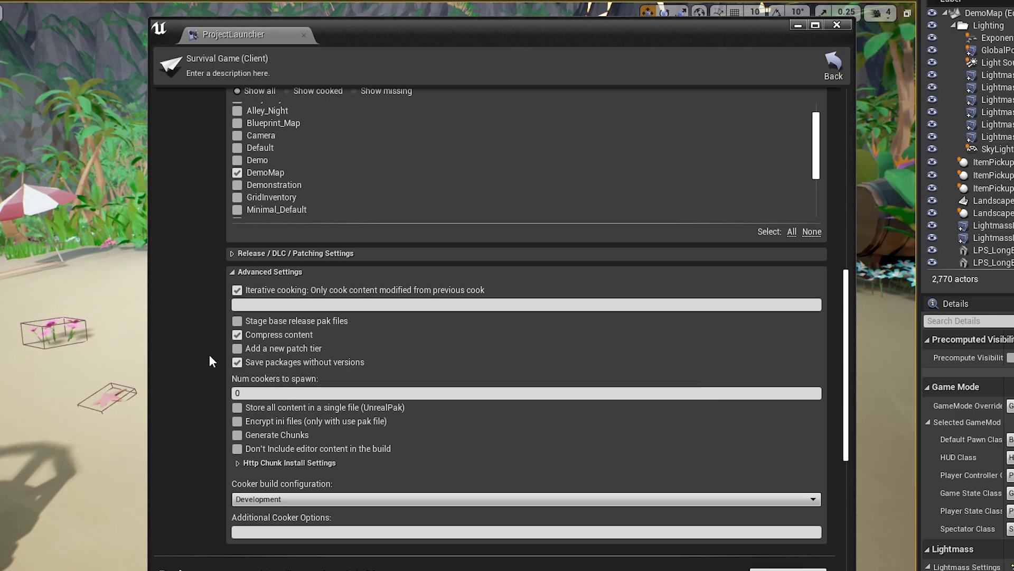
Step: Tick 'Store all content in a single file (UnrealPak)'
scroll(209, 354, "down", 2)
scroll(212, 370, "down", 2)
left_click(271, 320)
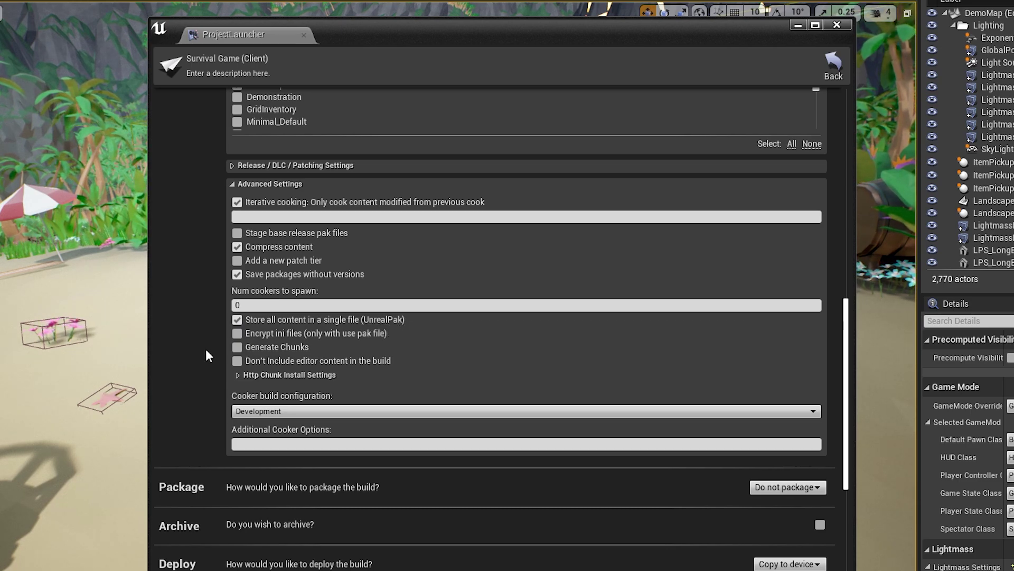
scroll(203, 349, "up", 1)
scroll(202, 348, "up", 1)
scroll(202, 347, "down", 2)
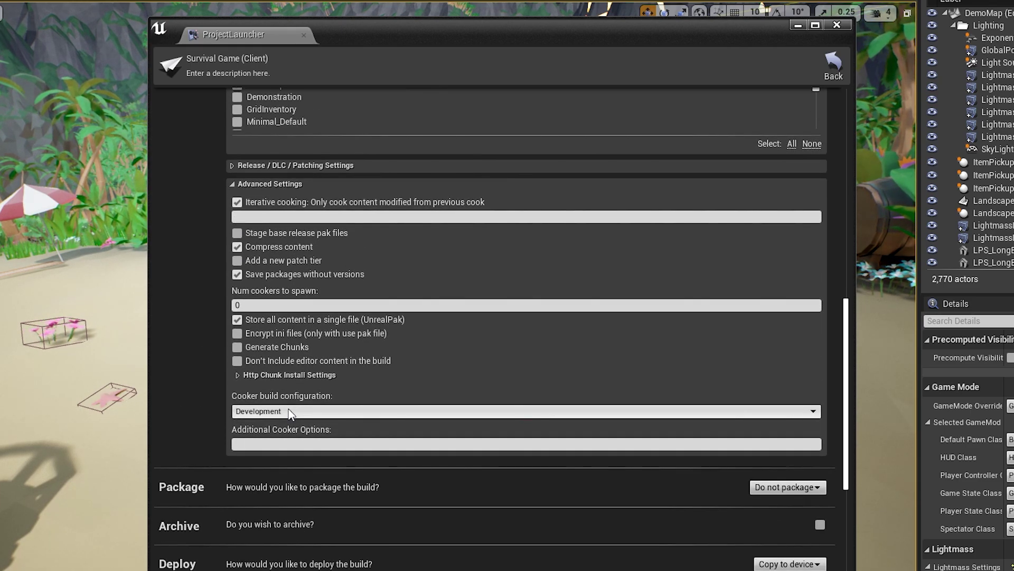
Step: Keep the cooker build configuration on Development
left_click(280, 411)
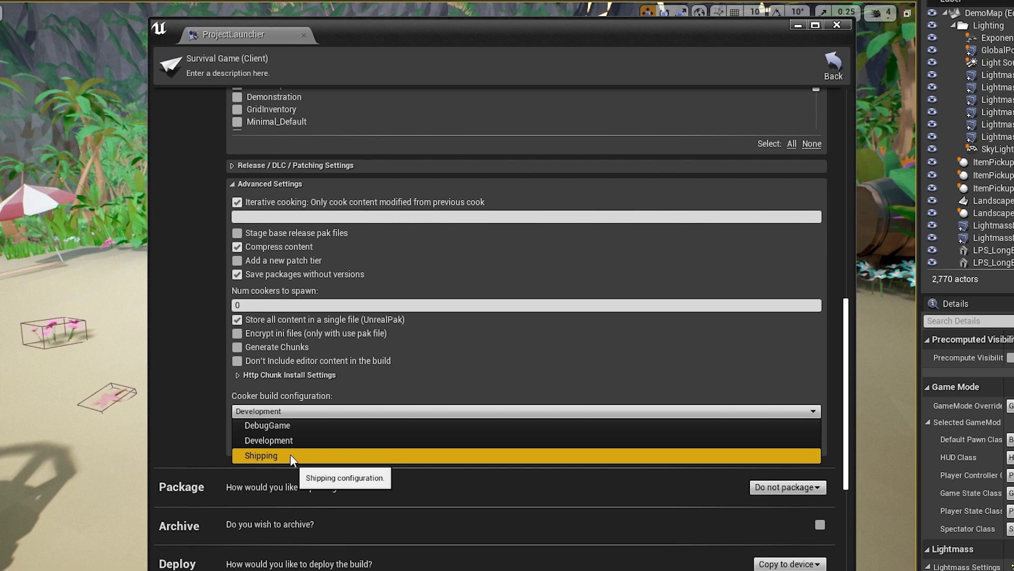
left_click(293, 439)
scroll(199, 356, "up", 2)
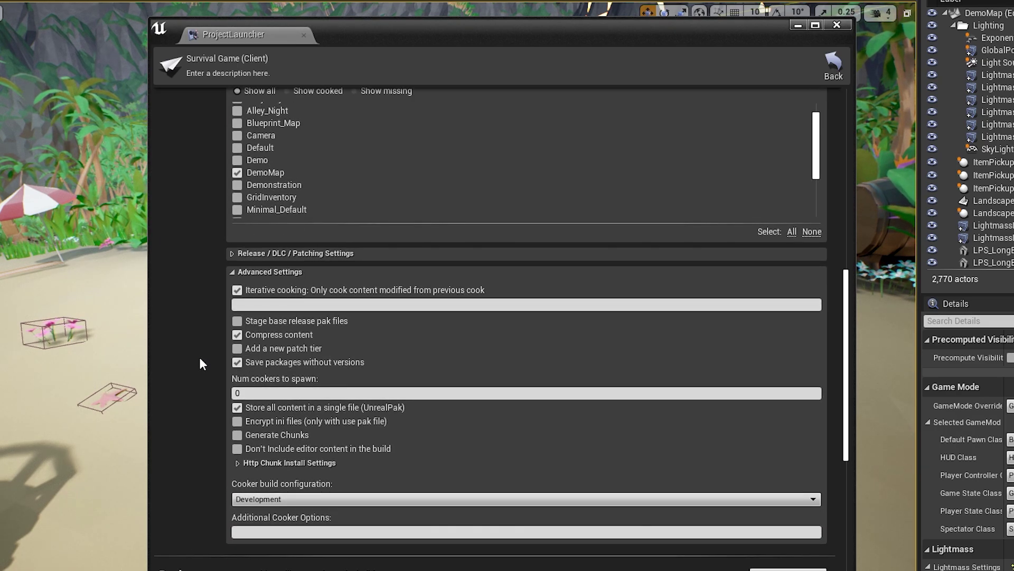
scroll(211, 361, "down", 4)
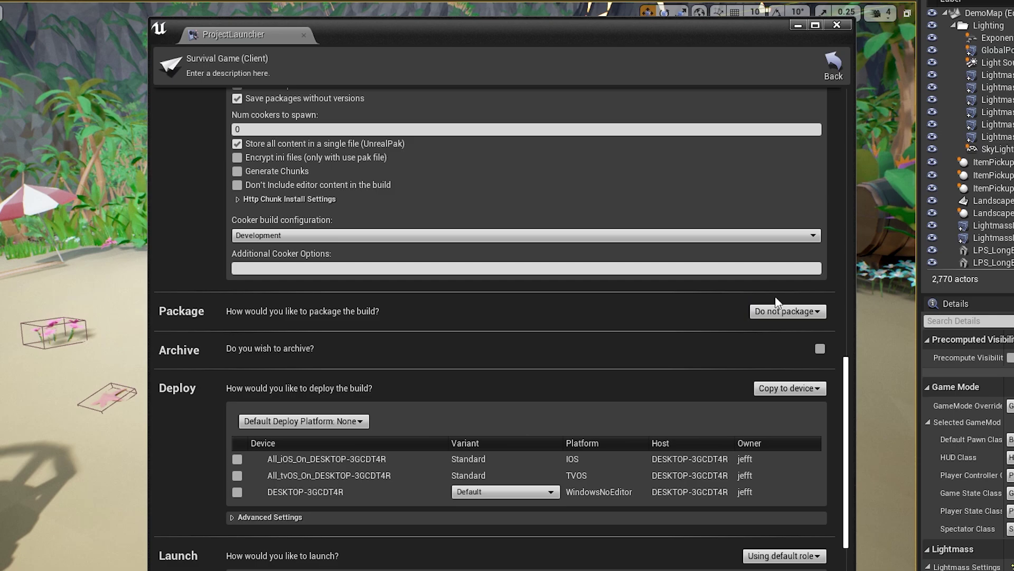
Step: Choose 'Package & store locally' with H:/ThirdPersonExamples/ as the output folder
left_click(790, 311)
left_click(801, 327)
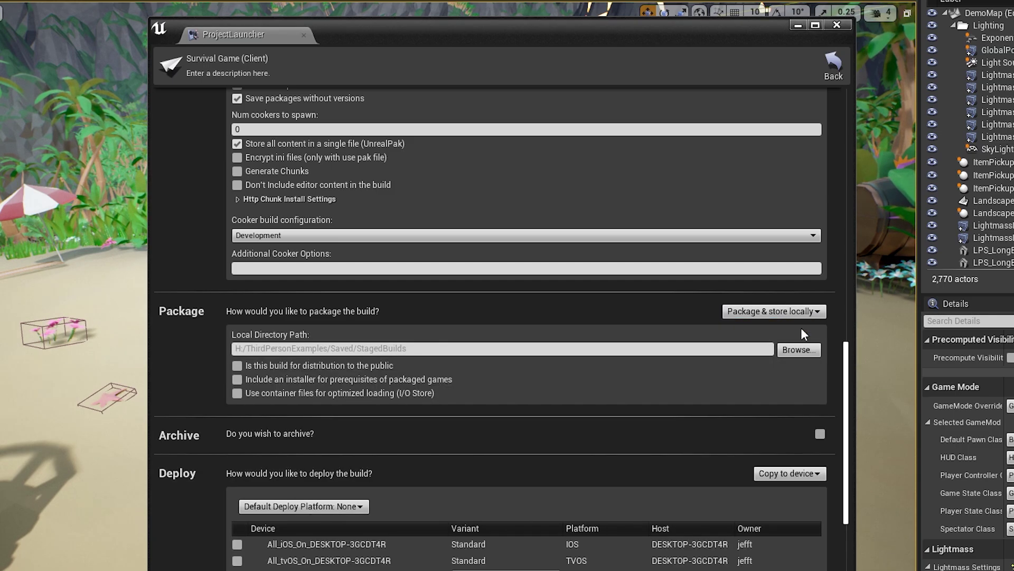
left_click(784, 351)
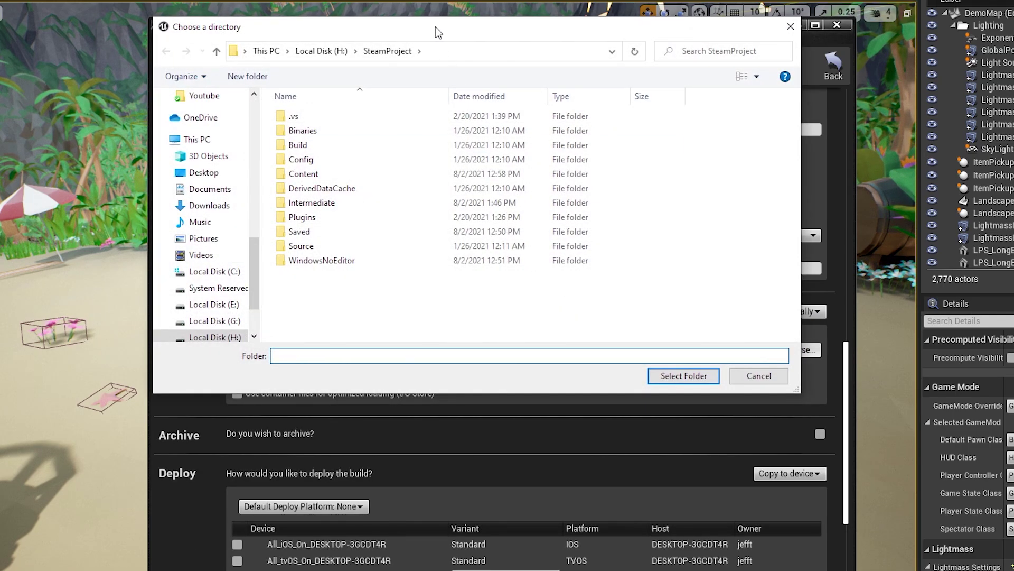
double_click(370, 292)
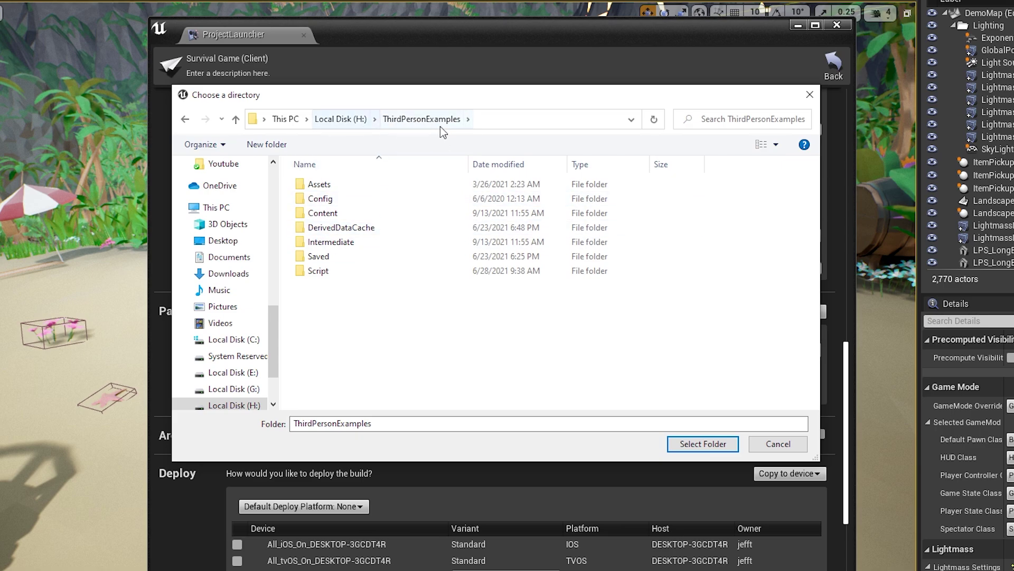
left_click(679, 442)
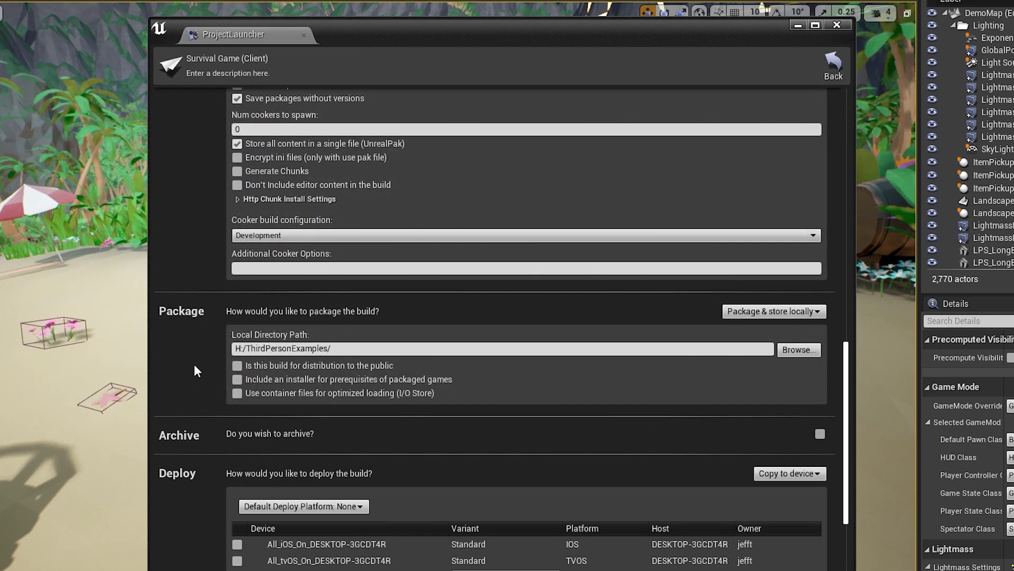
scroll(193, 365, "down", 2)
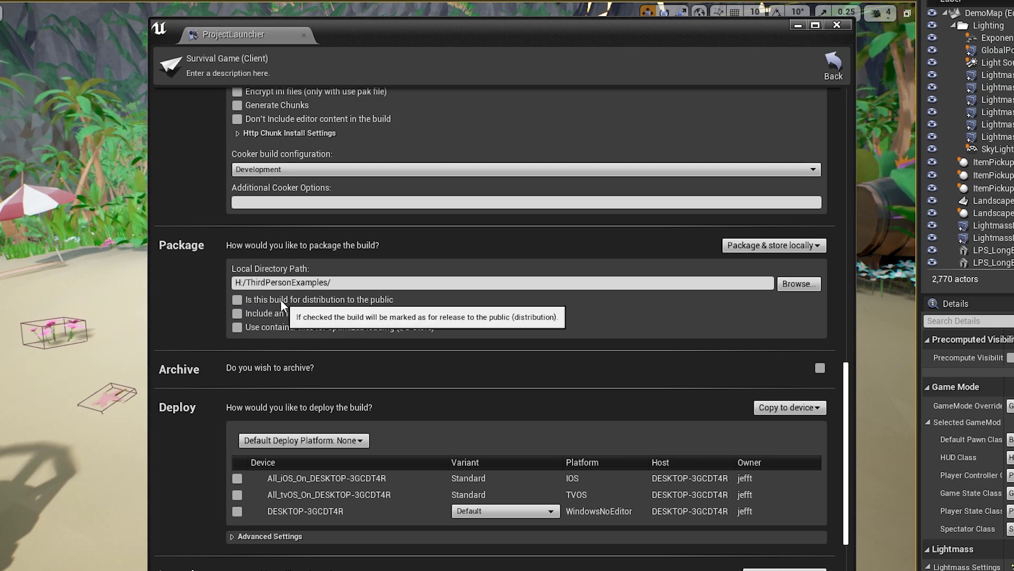
Step: Glance at the Let It Flow Steam profile settings and return to the profiles list
left_click(834, 63)
left_click(793, 396)
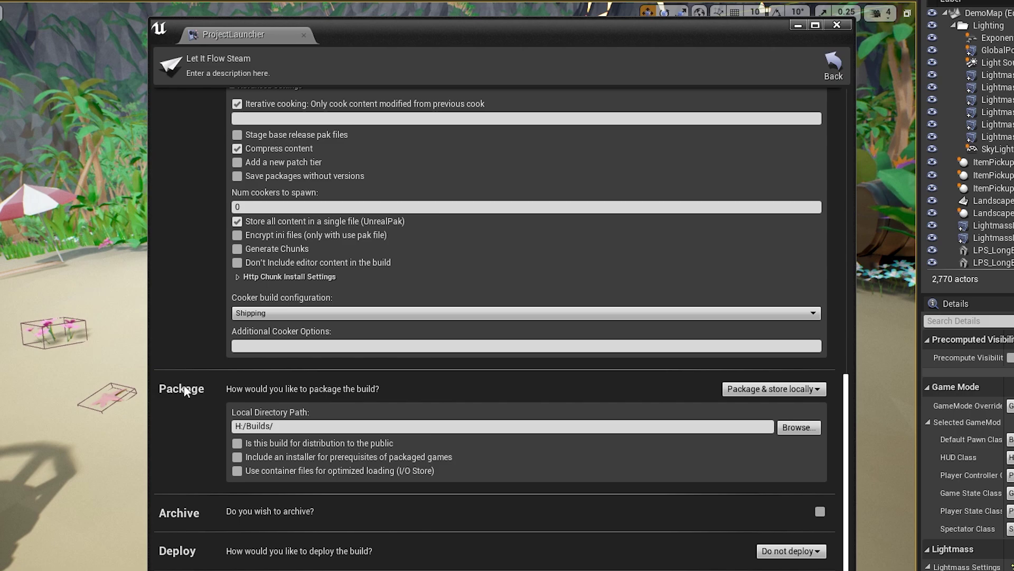
left_click(834, 66)
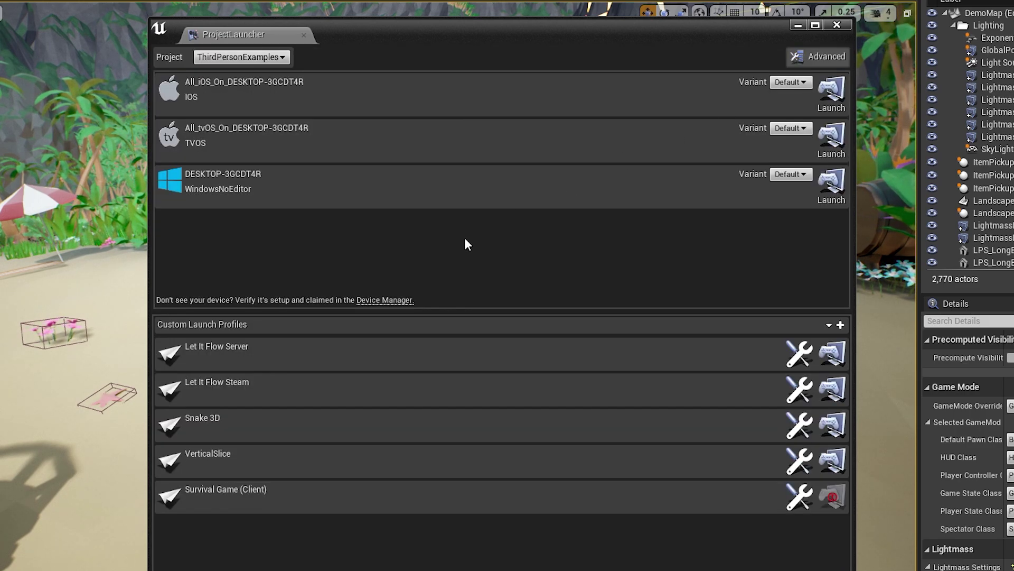
Step: Set the Survival Game (Client) profile's Deploy option to 'Do not deploy'
left_click(798, 499)
scroll(347, 248, "down", 5)
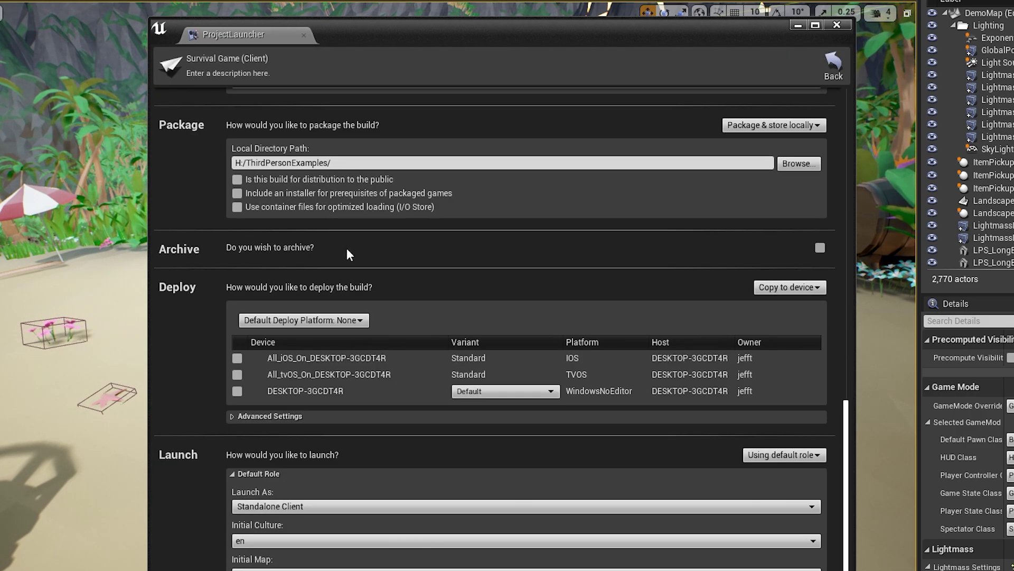
scroll(436, 270, "down", 1)
left_click(793, 245)
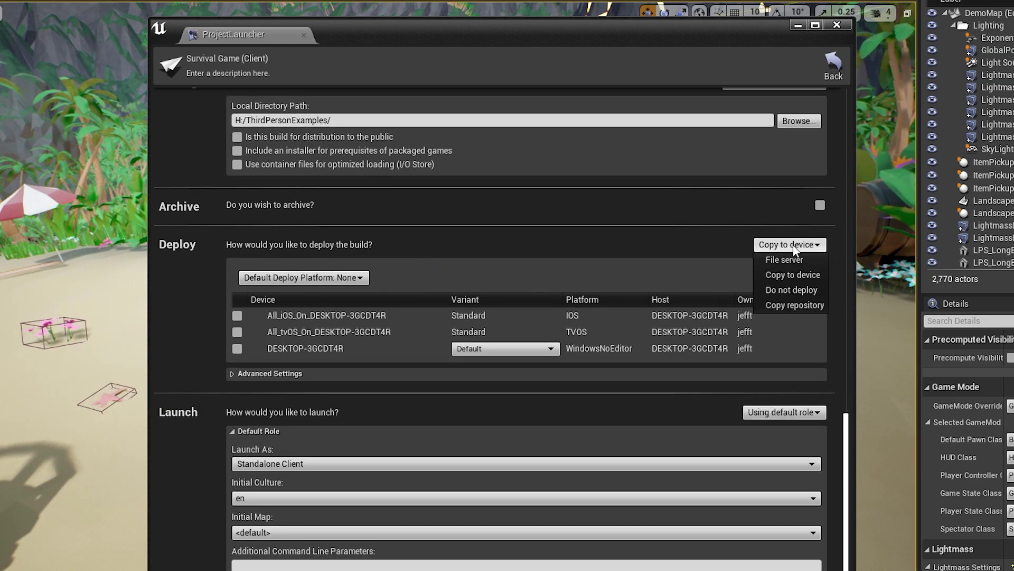
left_click(791, 290)
scroll(780, 251, "up", 6)
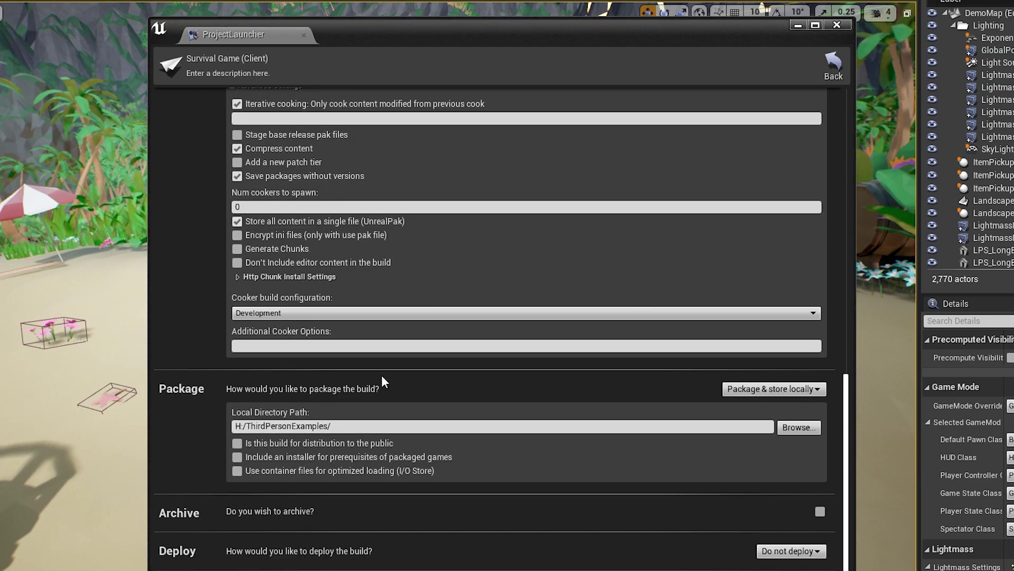
scroll(164, 415, "up", 8)
left_click(822, 63)
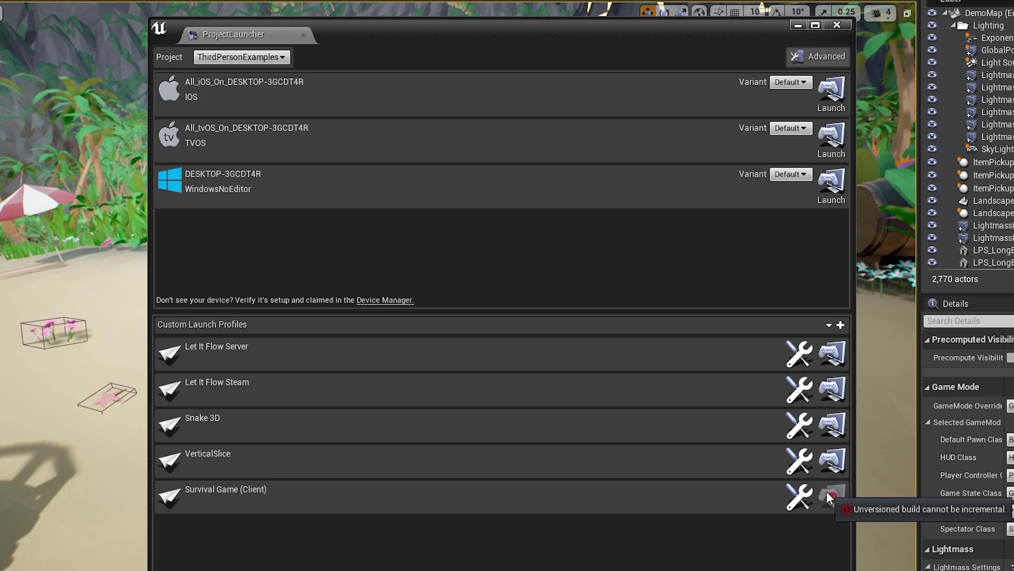
Step: Untick 'Save packages without versions' in the profile's advanced settings
left_click(800, 497)
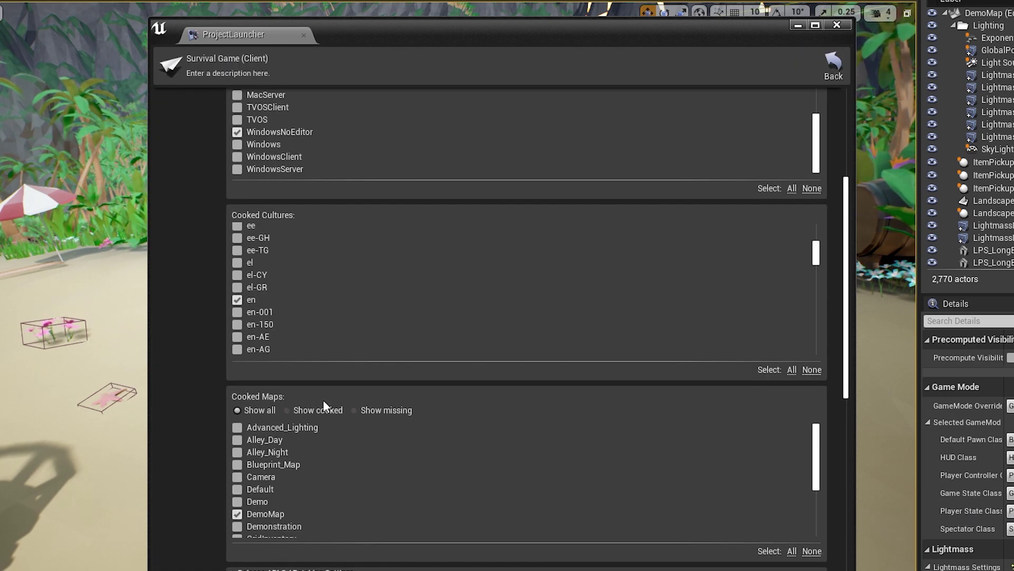
scroll(185, 359, "down", 3)
scroll(185, 354, "down", 3)
scroll(184, 355, "down", 2)
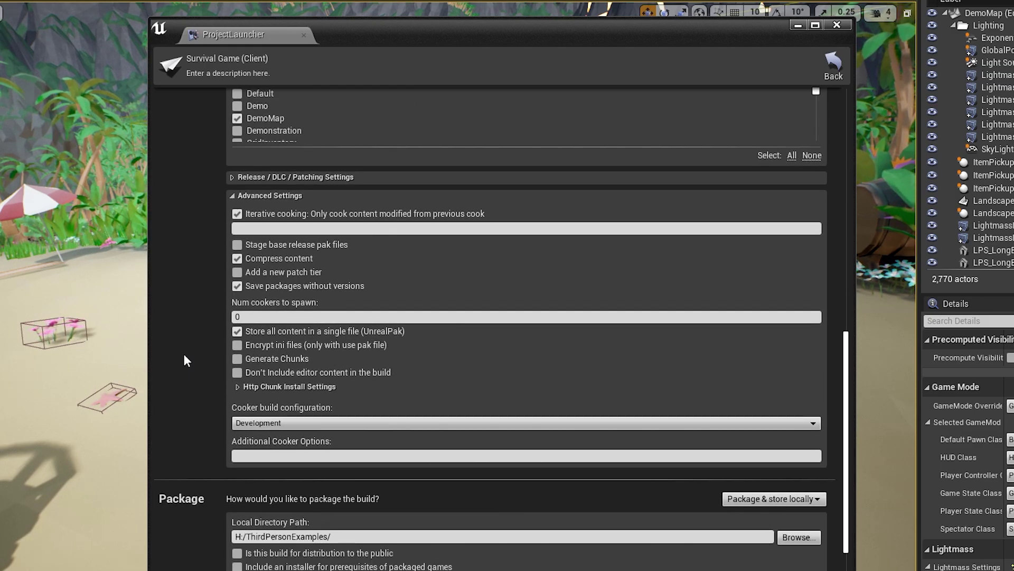
scroll(184, 357, "down", 2)
scroll(184, 355, "up", 2)
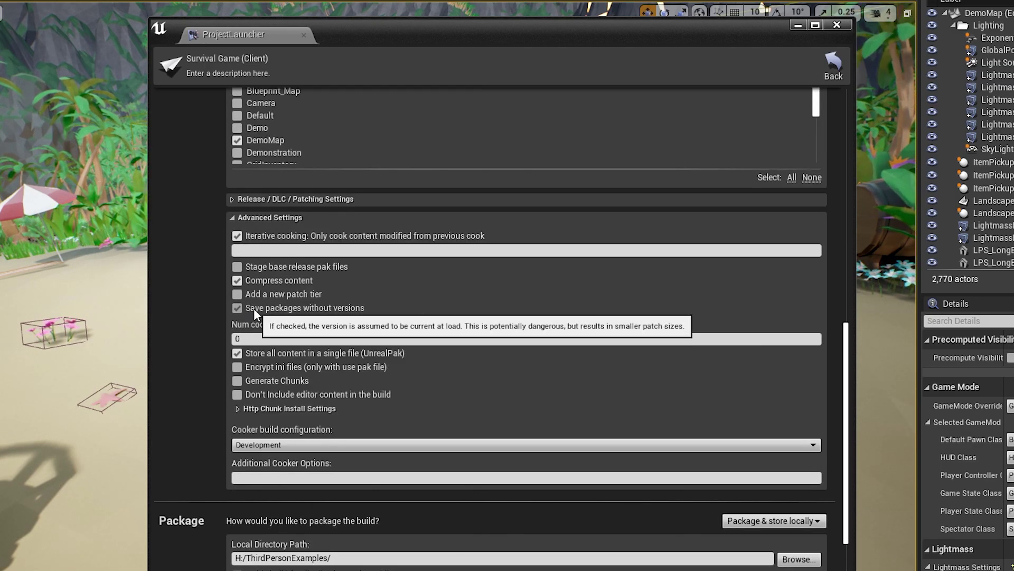
left_click(237, 307)
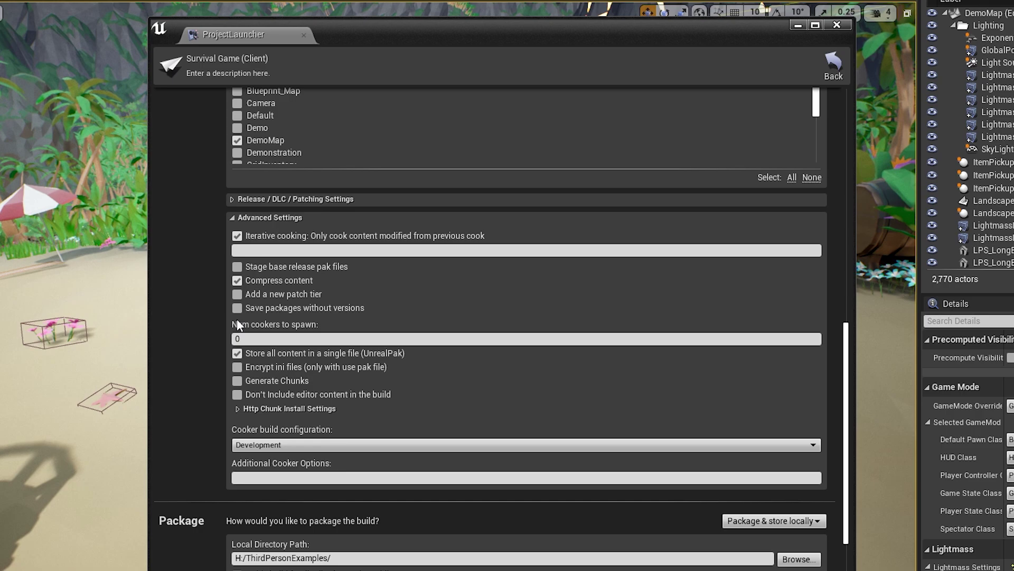
left_click(835, 61)
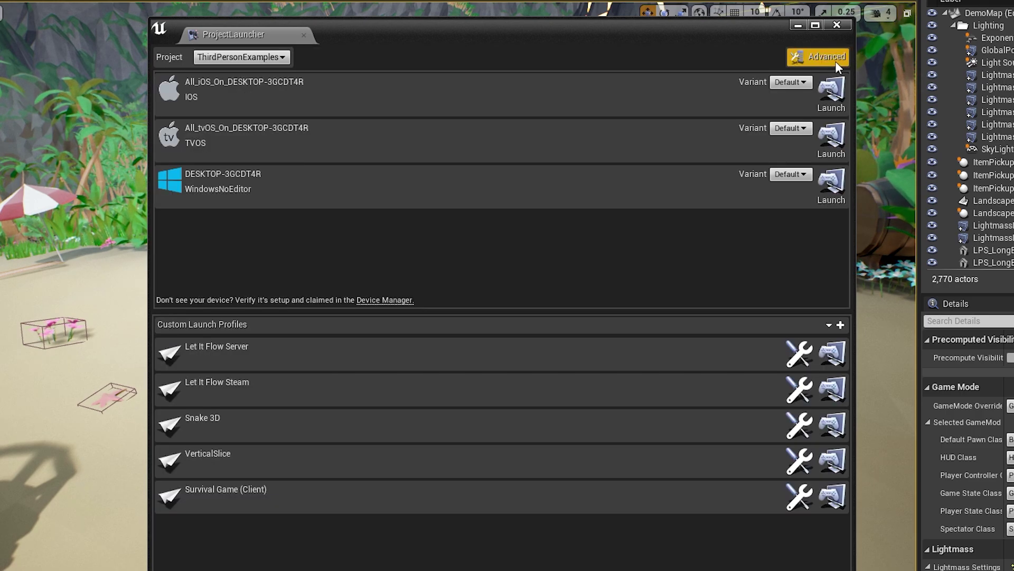
Step: Launch Survival Game (Client) and follow the build, cook and package tasks until BUILD SUCCESSFUL
left_click(832, 495)
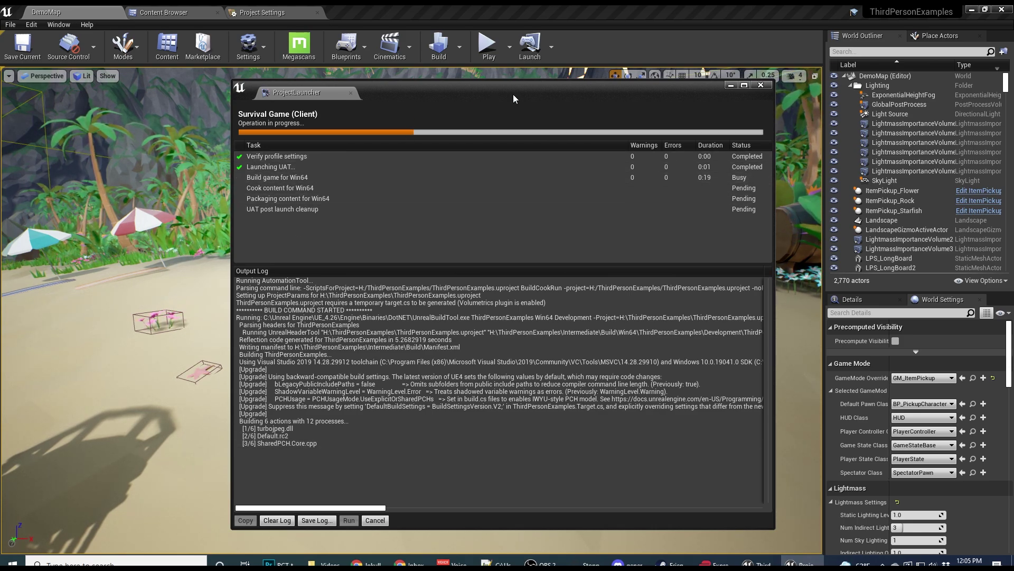
left_click_drag(513, 94, 473, 80)
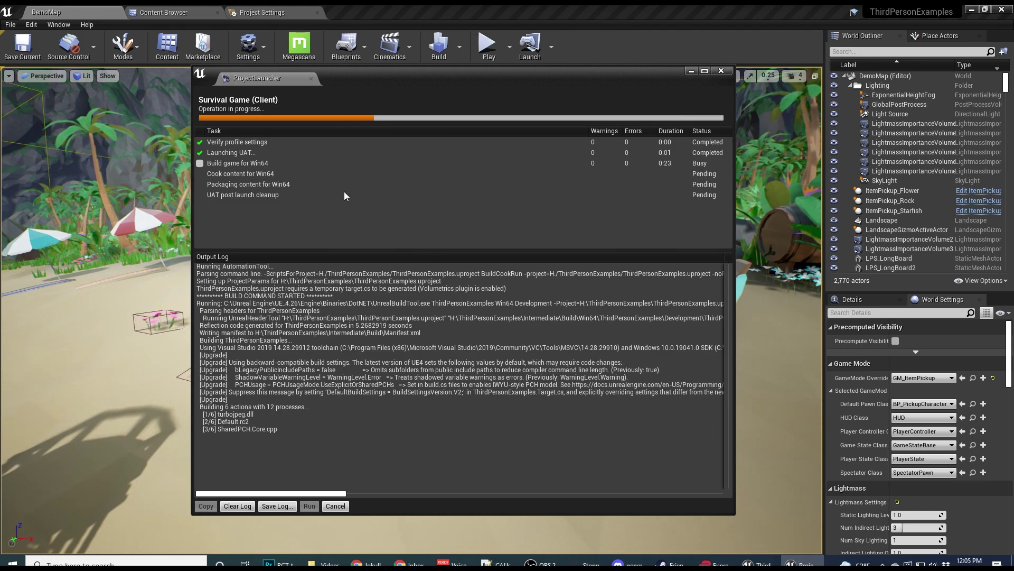
left_click_drag(416, 80, 468, 87)
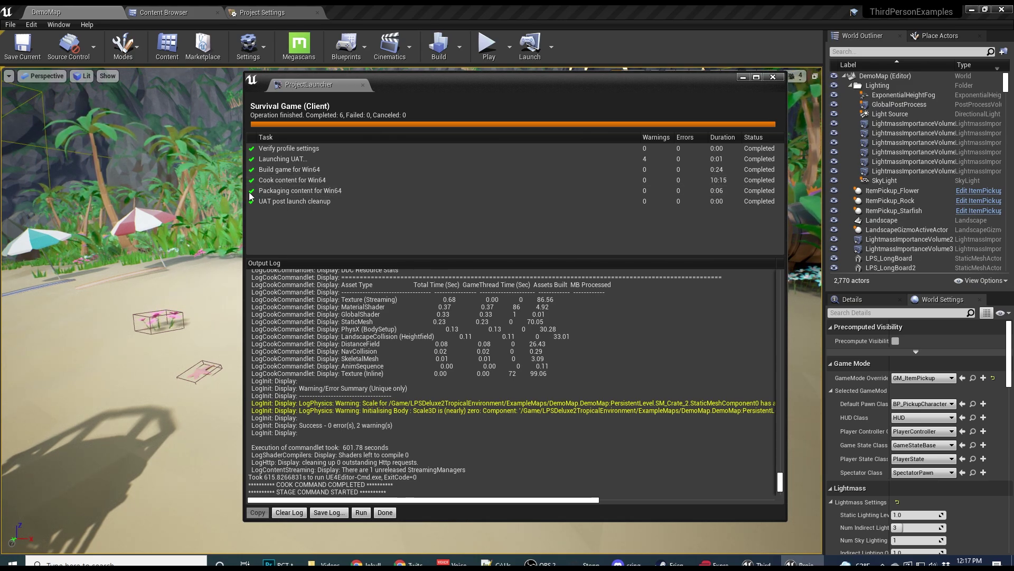
left_click_drag(780, 482, 785, 454)
scroll(746, 456, "down", 15)
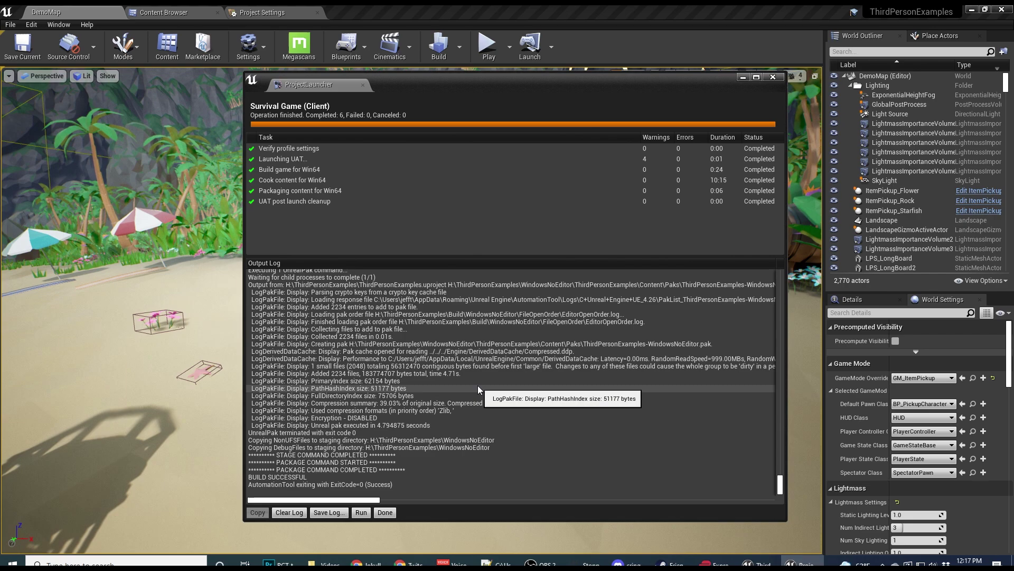
scroll(452, 384, "up", 15)
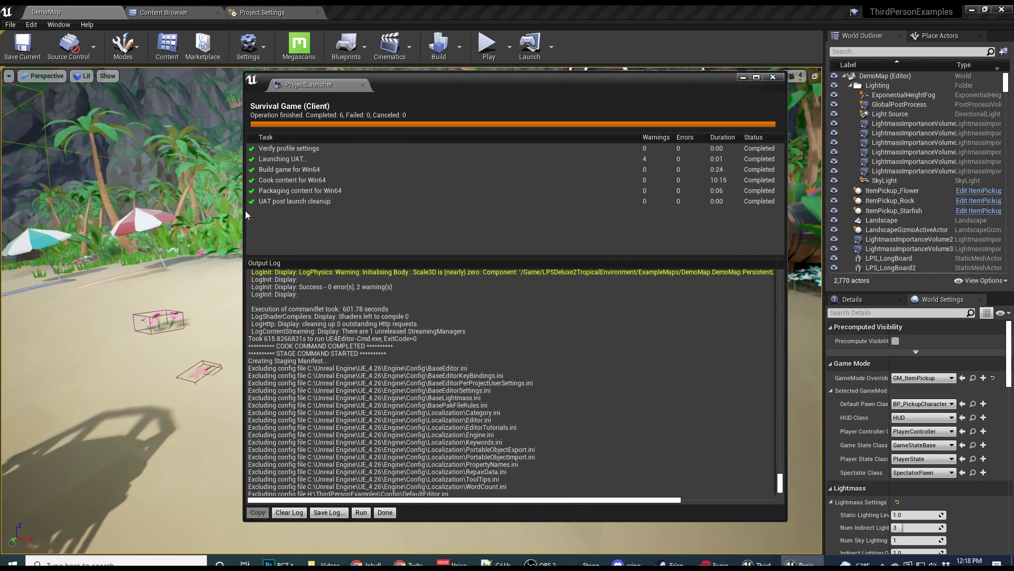
scroll(475, 359, "down", 5)
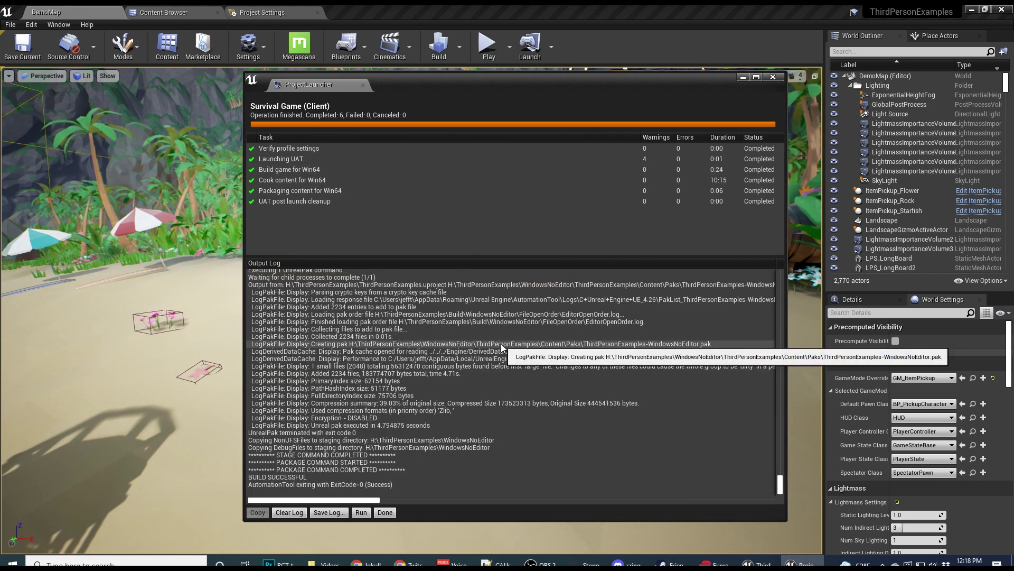
Step: In Discord, read the packaging help channel's ARCHIVE FAILED error and posted log screenshot
key("alt+Tab")
scroll(601, 389, "down", 10)
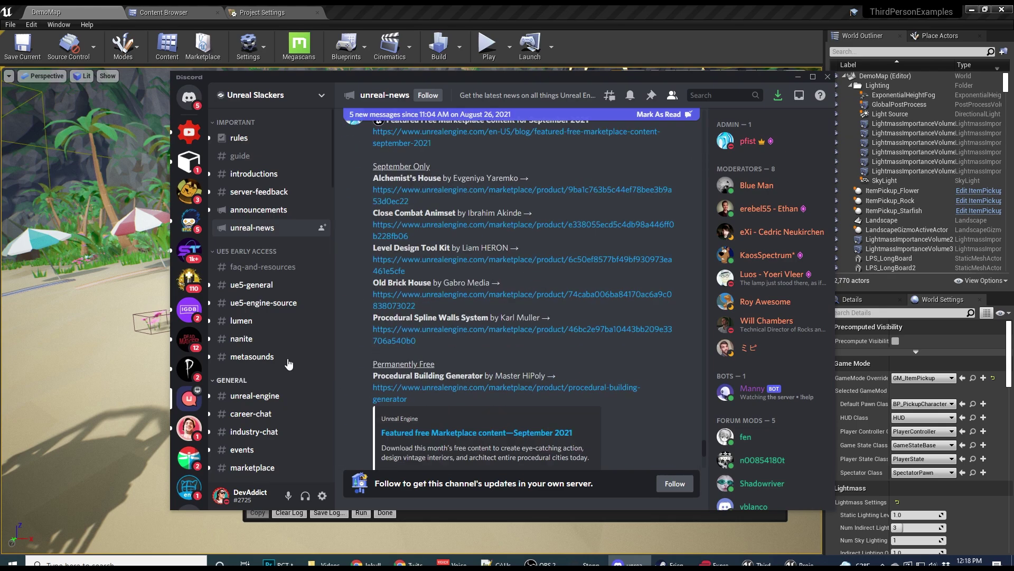
scroll(264, 332, "down", 15)
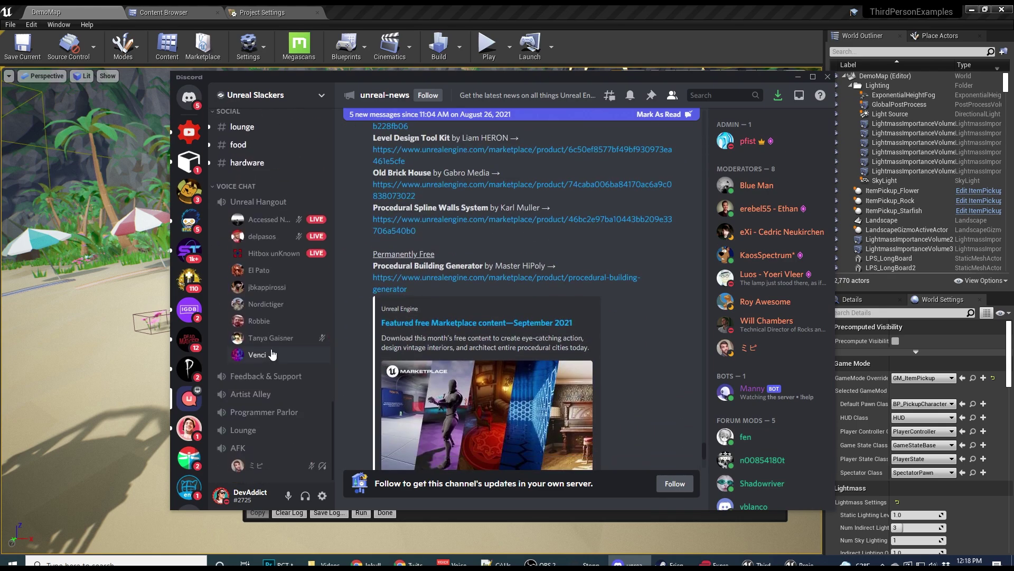
scroll(261, 307, "up", 10)
left_click(248, 293)
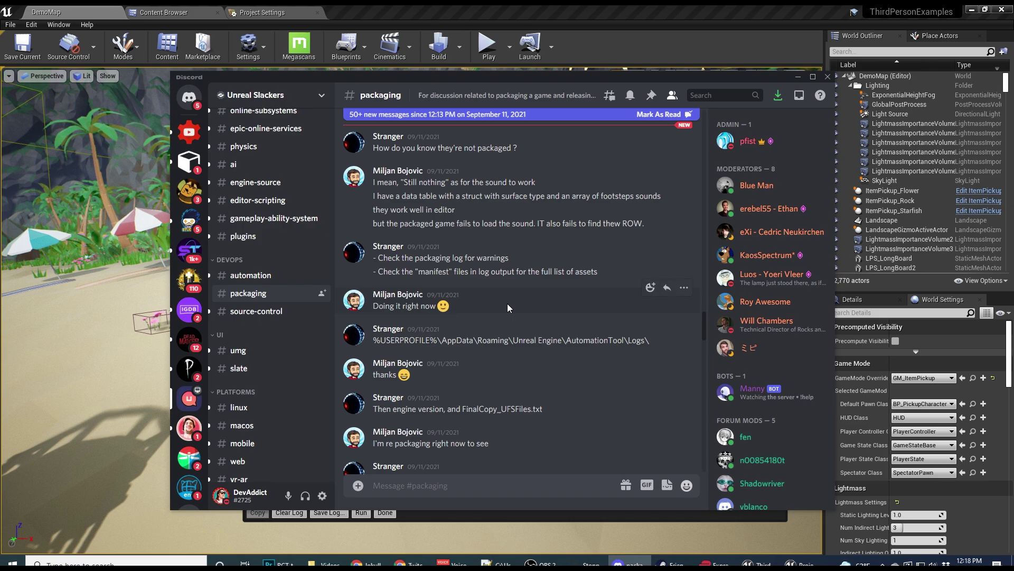
scroll(505, 304, "down", 15)
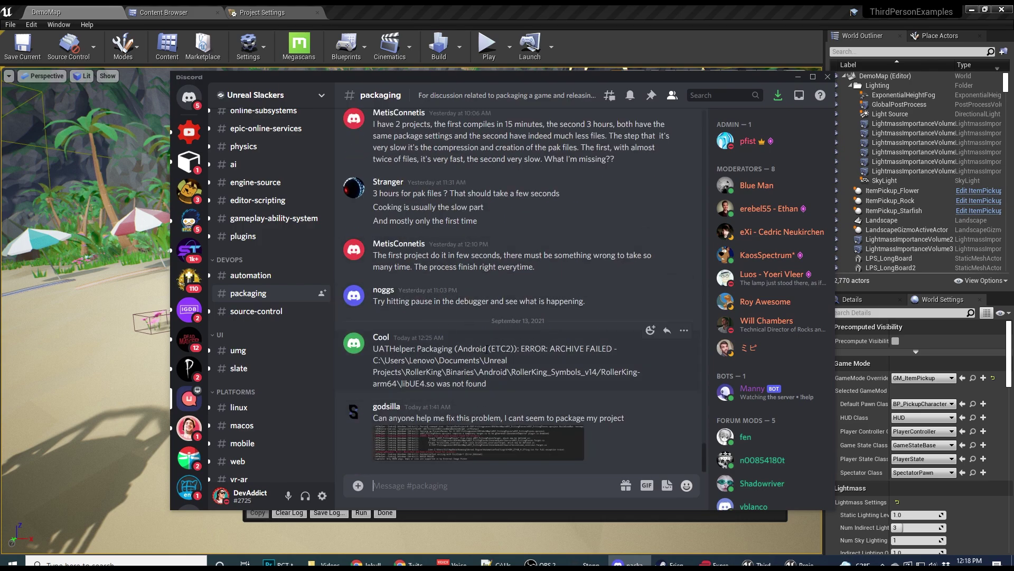
left_click_drag(440, 349, 489, 385)
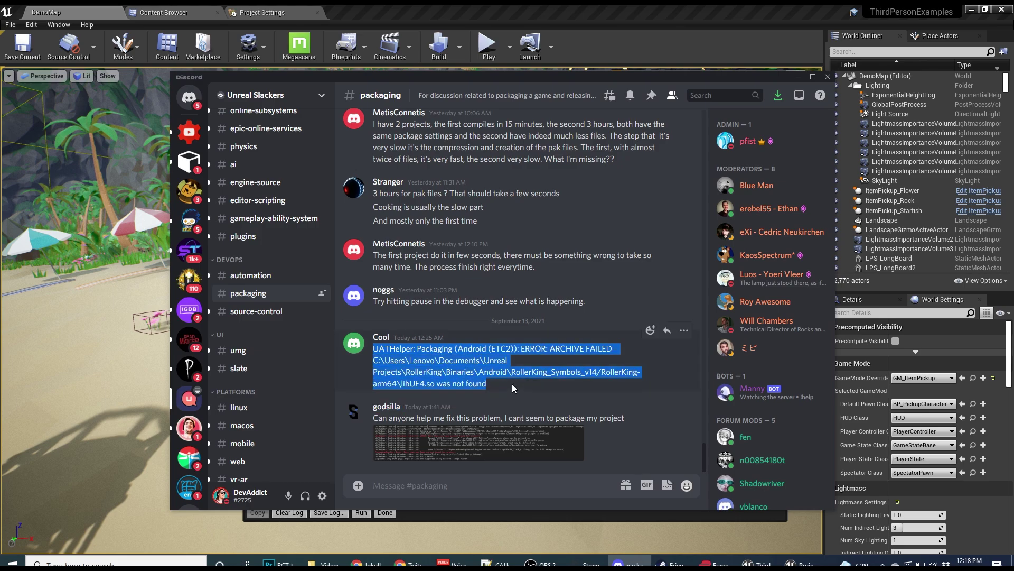
left_click(460, 346)
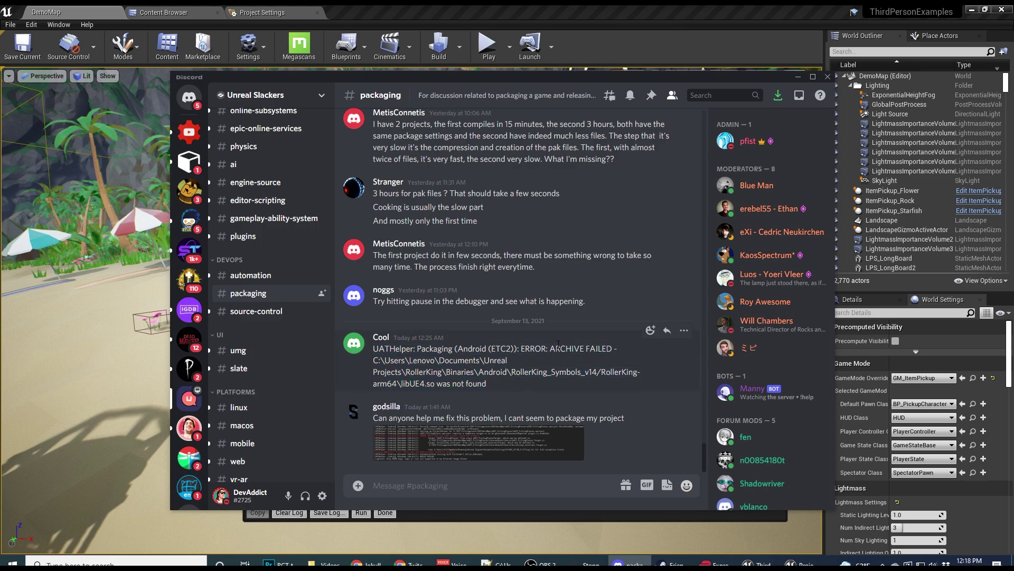
left_click(484, 435)
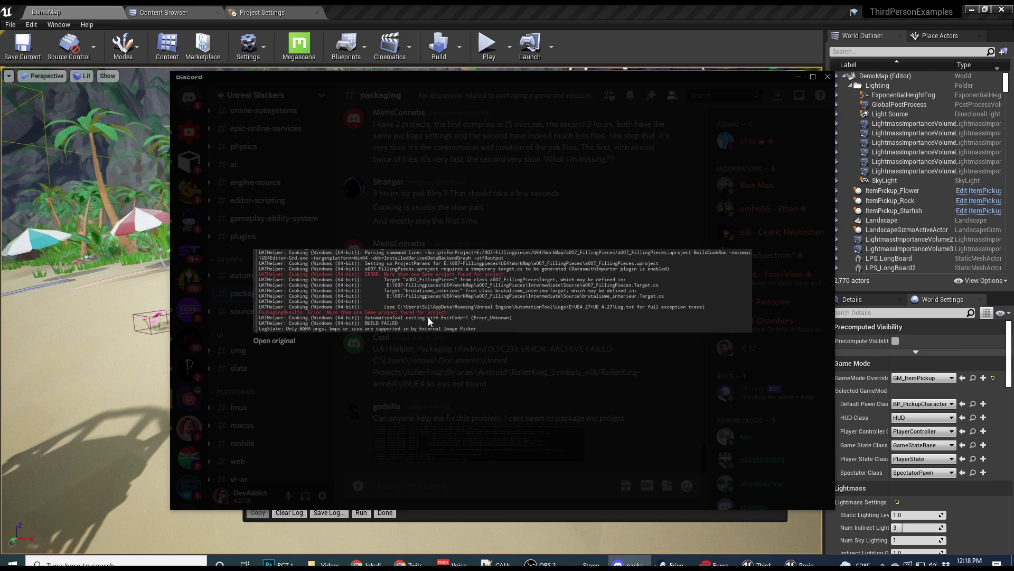
left_click(514, 366)
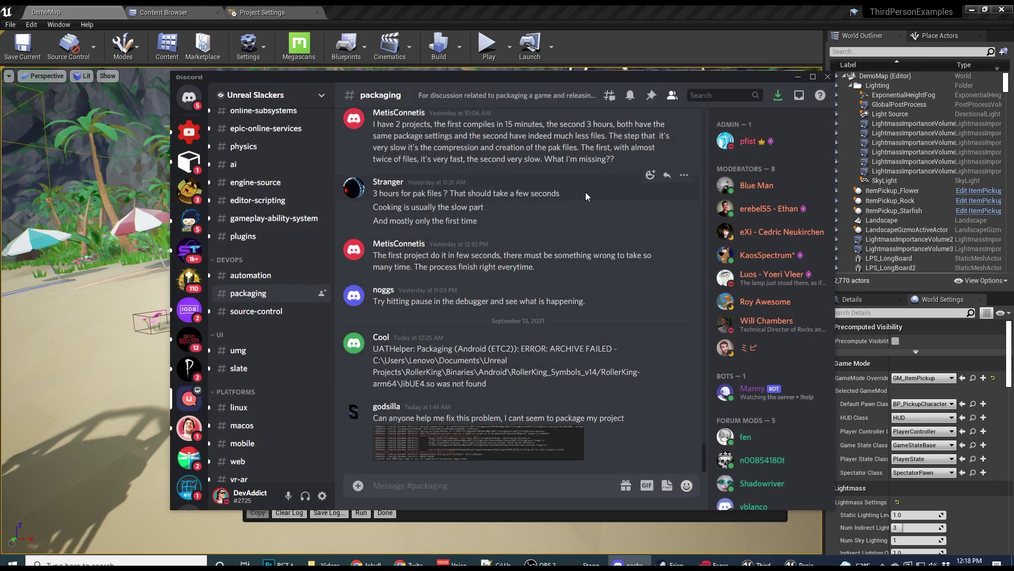
Step: Finish packaging and run ThirdPersonExamples.exe from the WindowsNoEditor build folder
key("alt+Tab")
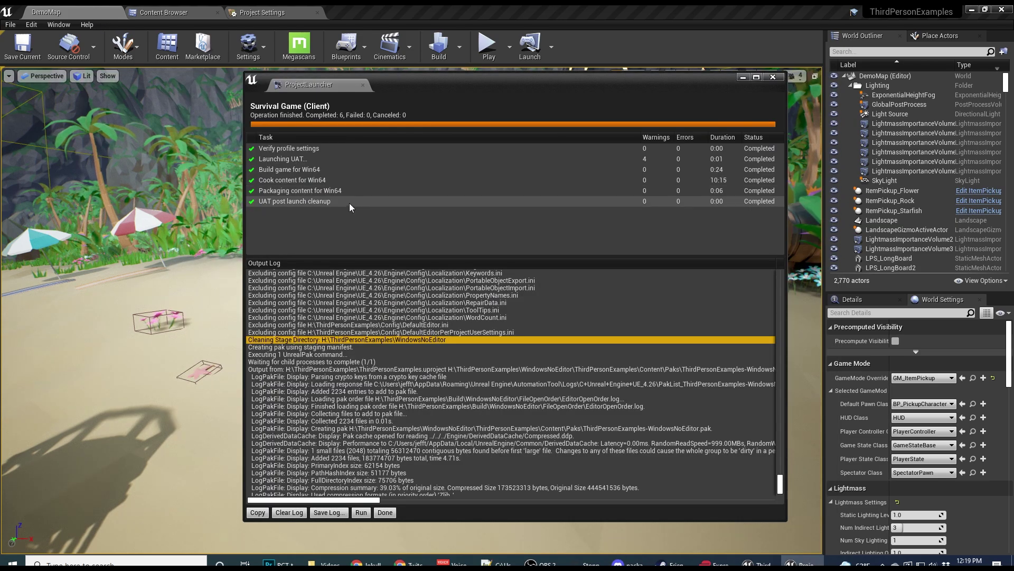
left_click(385, 512)
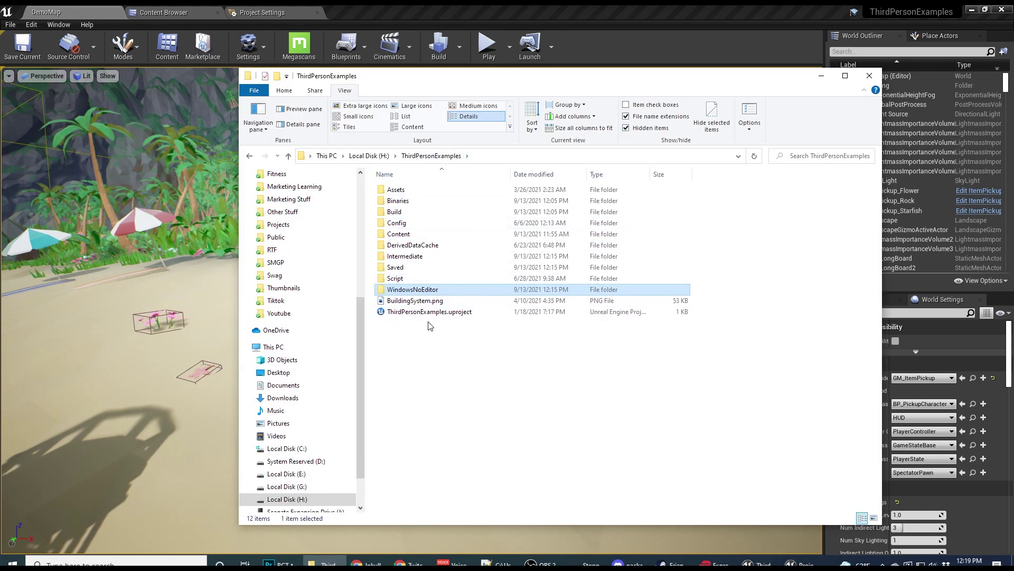
double_click(451, 291)
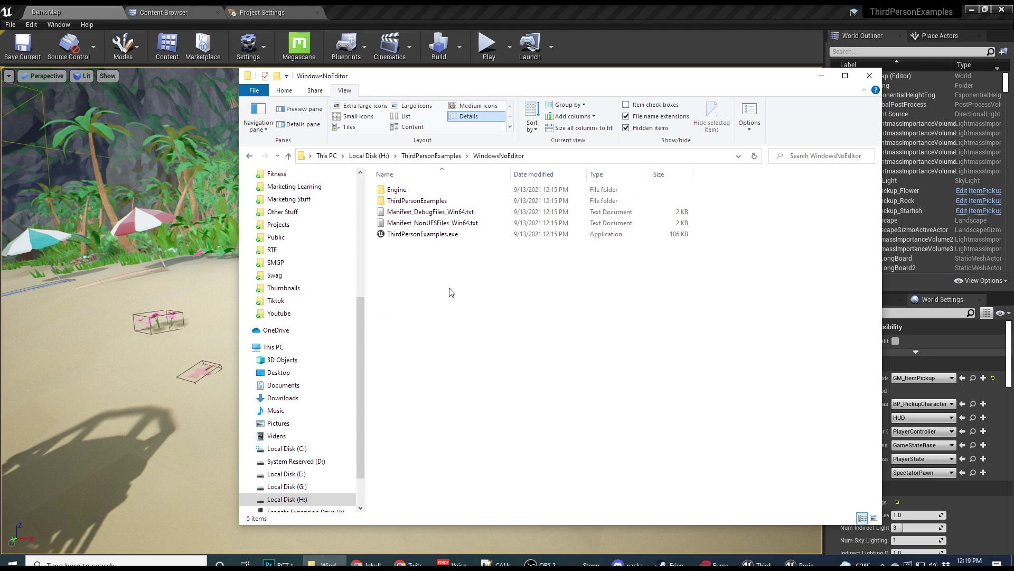
left_click(426, 238)
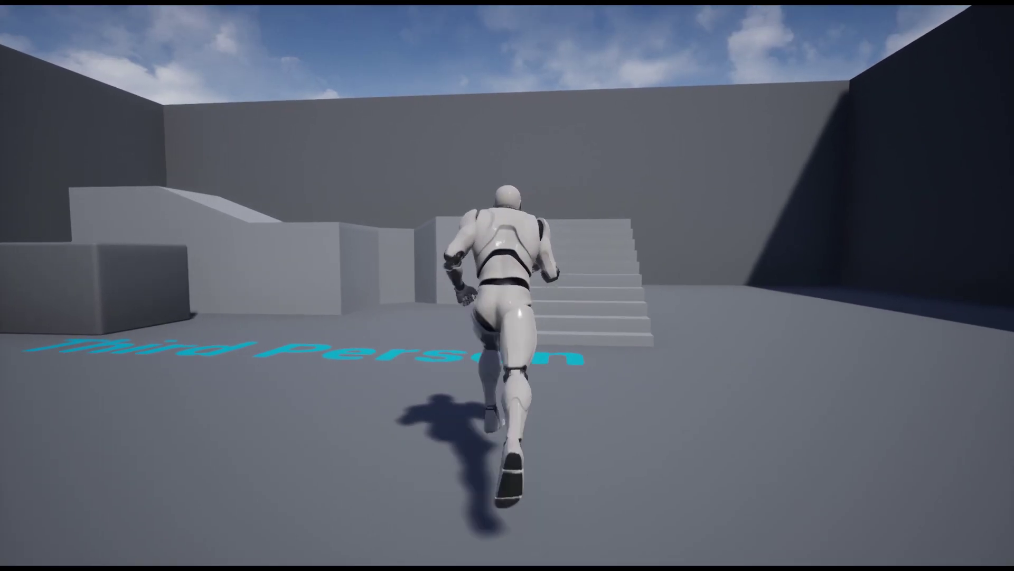
key("w")
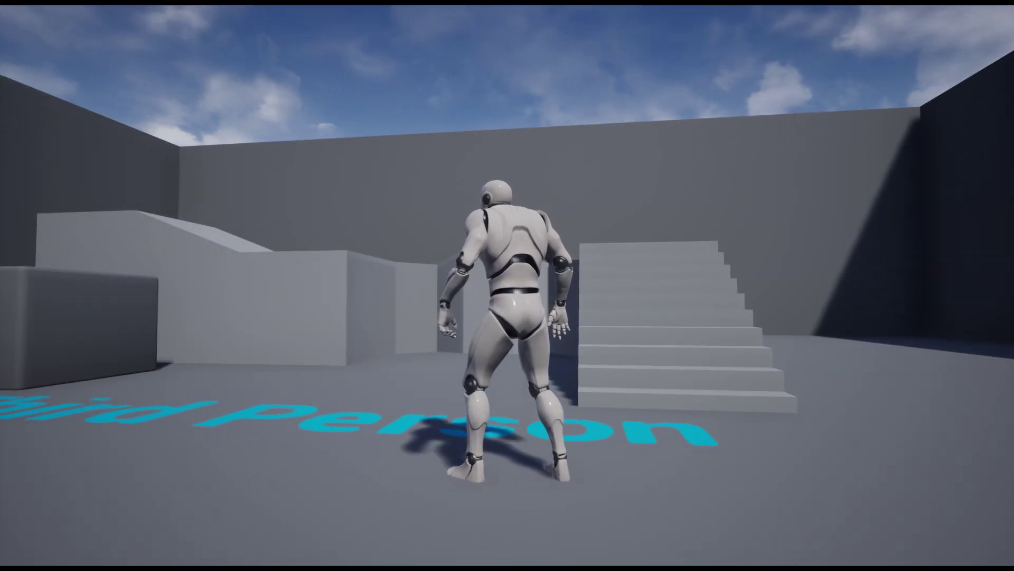
Step: Quit the packaged game and scroll the Survival Game (Client) profile back up to Cooked Maps
key("alt+F4")
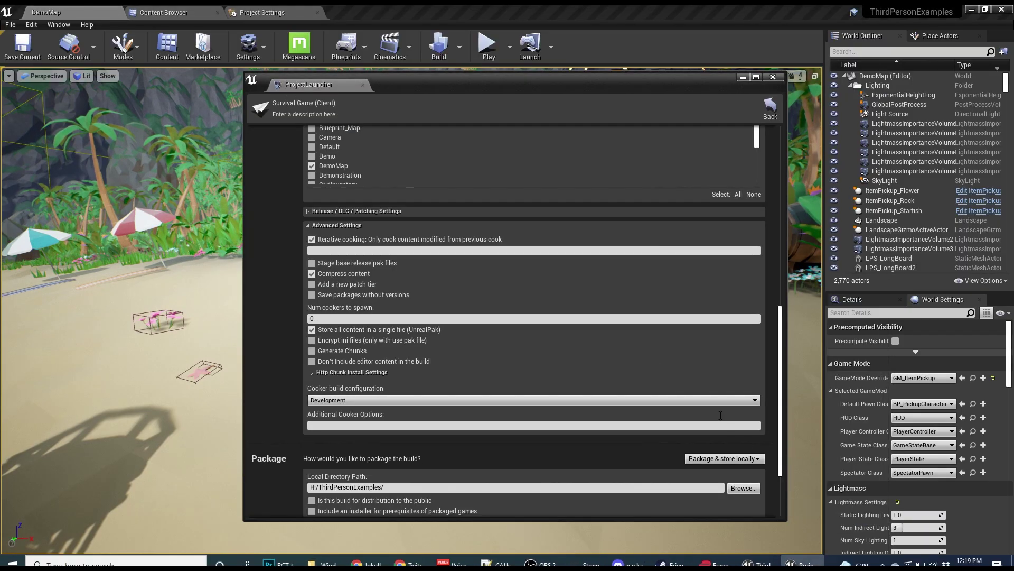
scroll(526, 288, "up", 5)
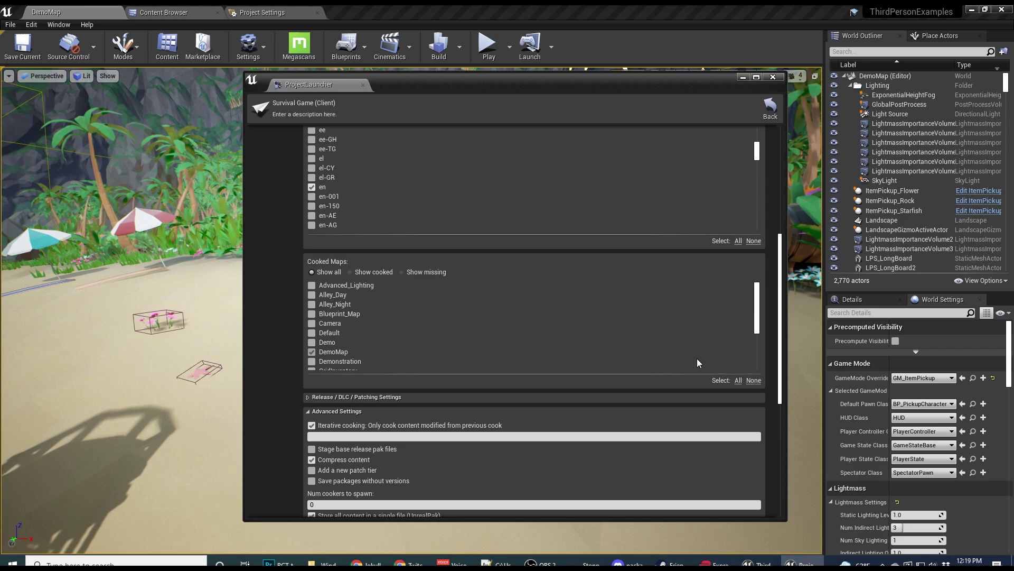
scroll(760, 320, "up", 1)
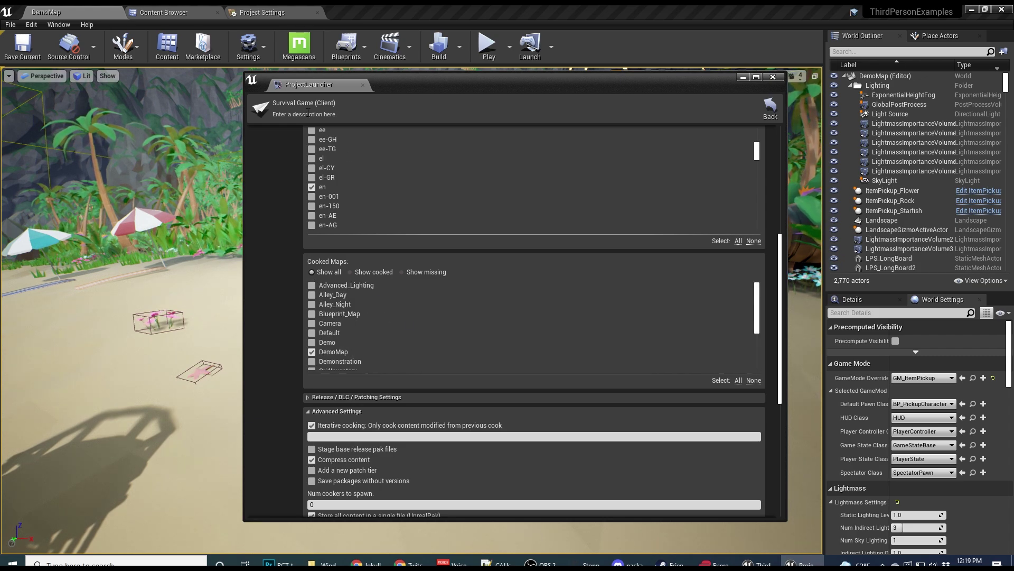
left_click(31, 24)
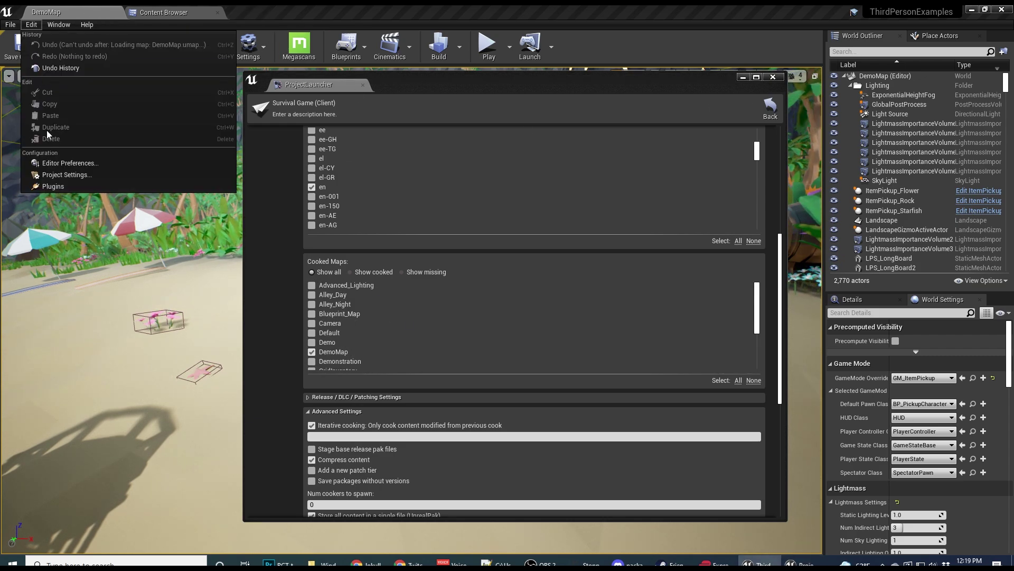
Step: Close Project Launcher and show Project Settings' Packaging page with advanced options expanded
left_click(58, 176)
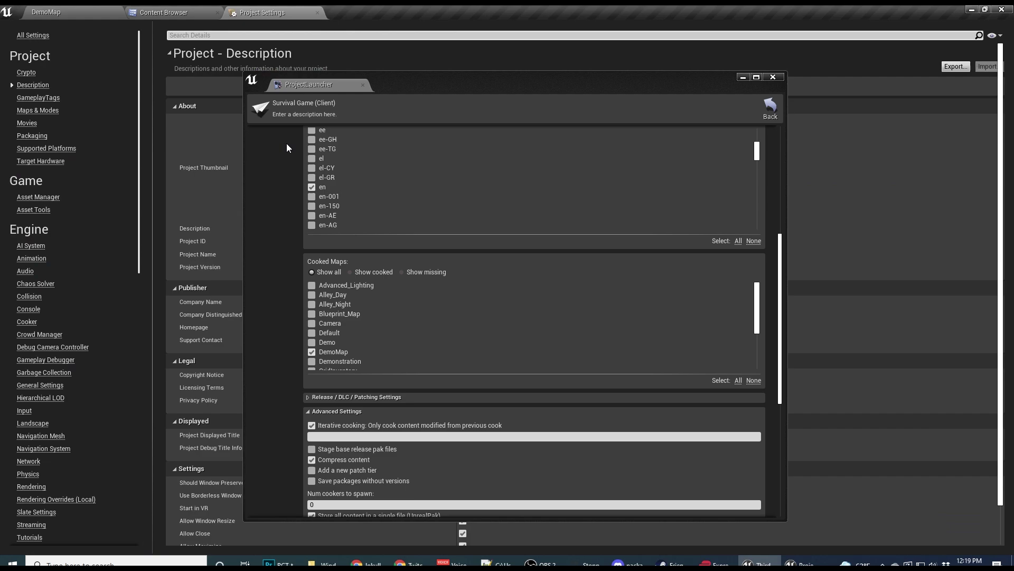
left_click(775, 77)
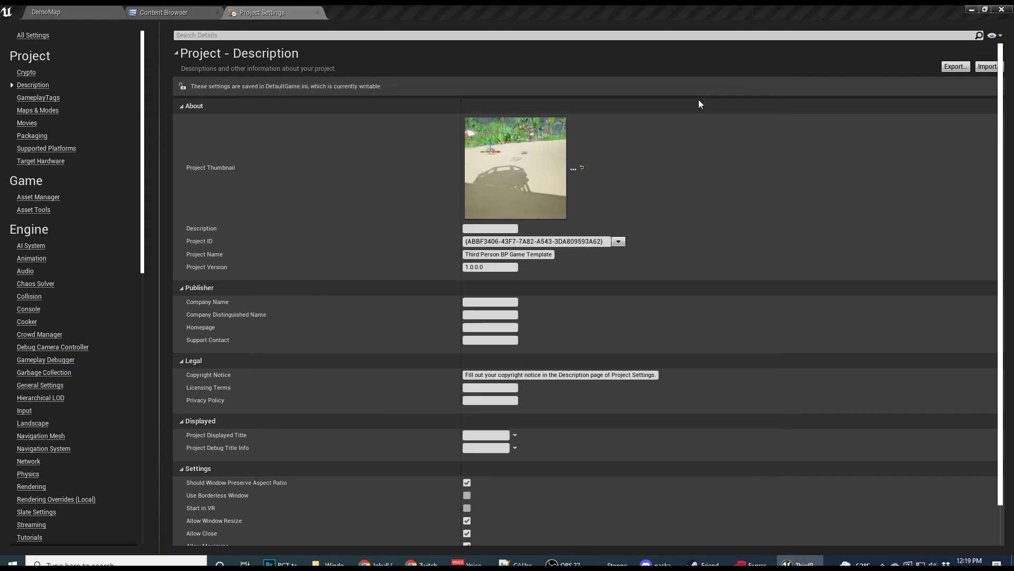
left_click(32, 136)
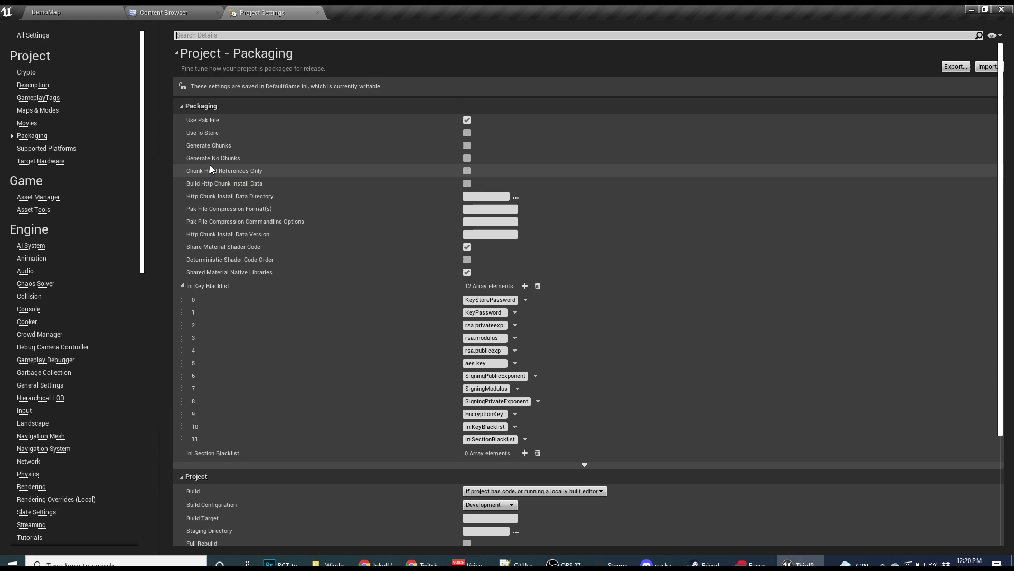
scroll(293, 217, "down", 5)
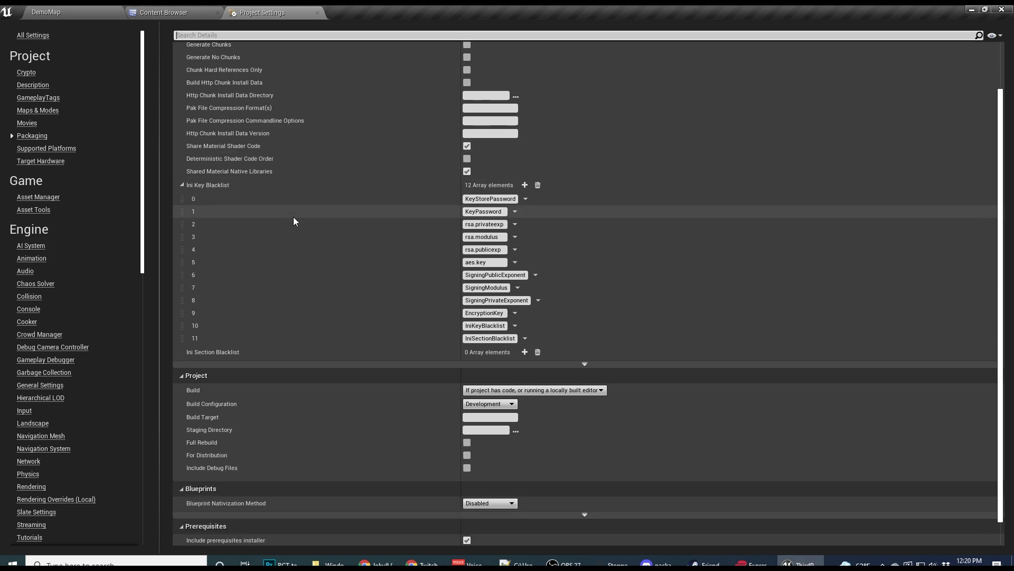
left_click(589, 342)
Step: Add an empty entry to List of maps to include in a packaged build, cancelling the file picker
scroll(408, 304, "down", 8)
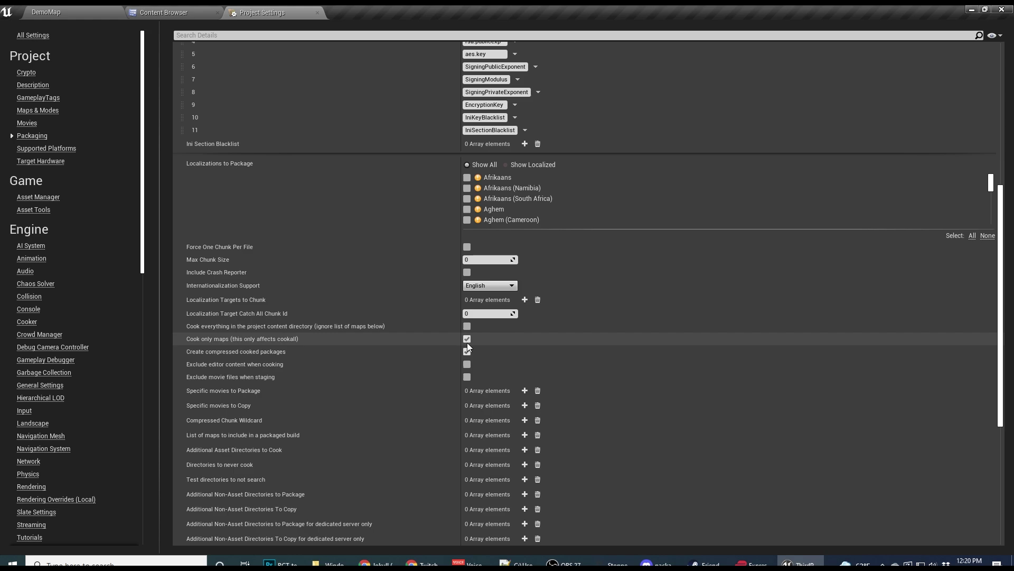
scroll(438, 339, "down", 3)
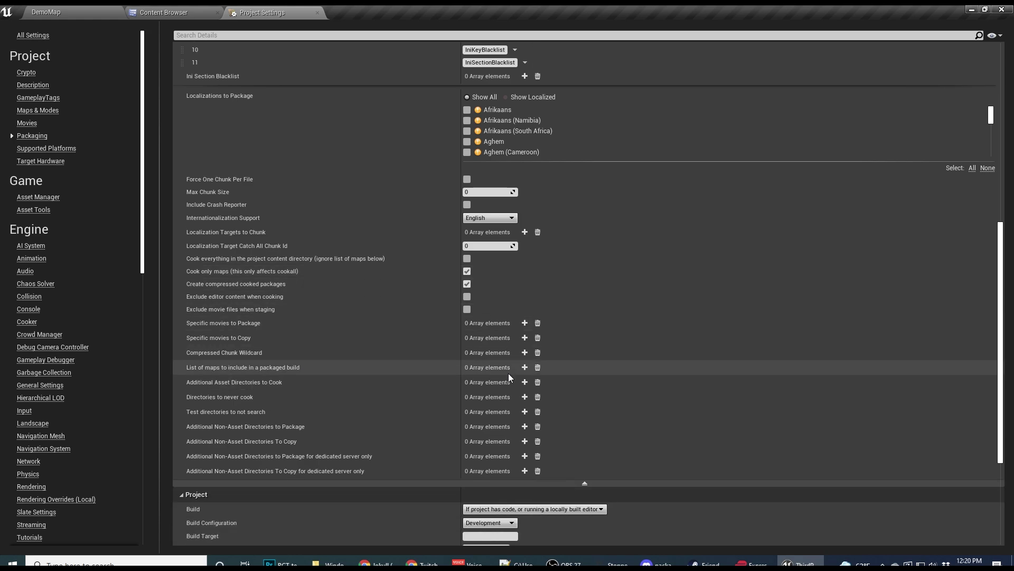
left_click(525, 368)
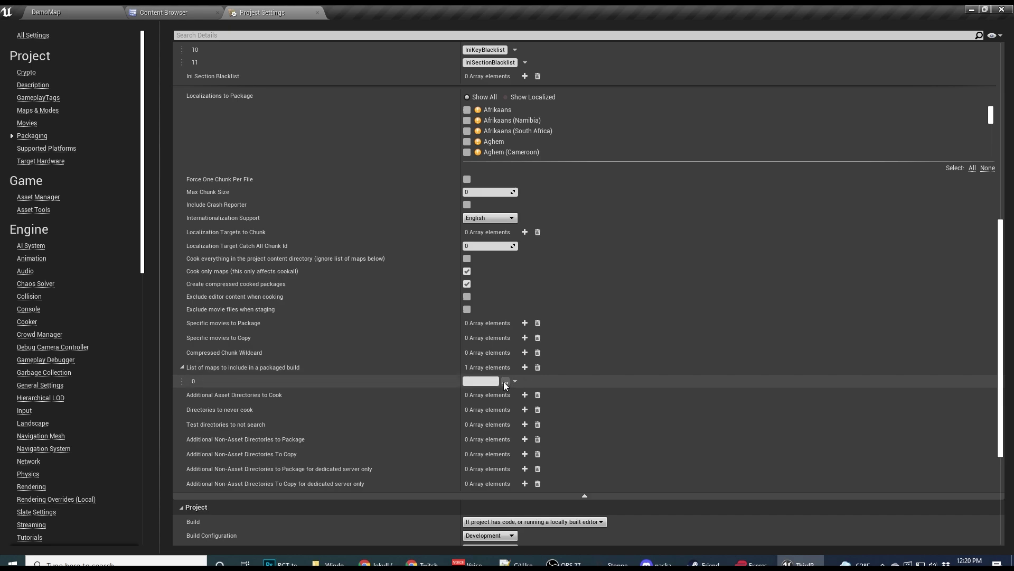
left_click(505, 382)
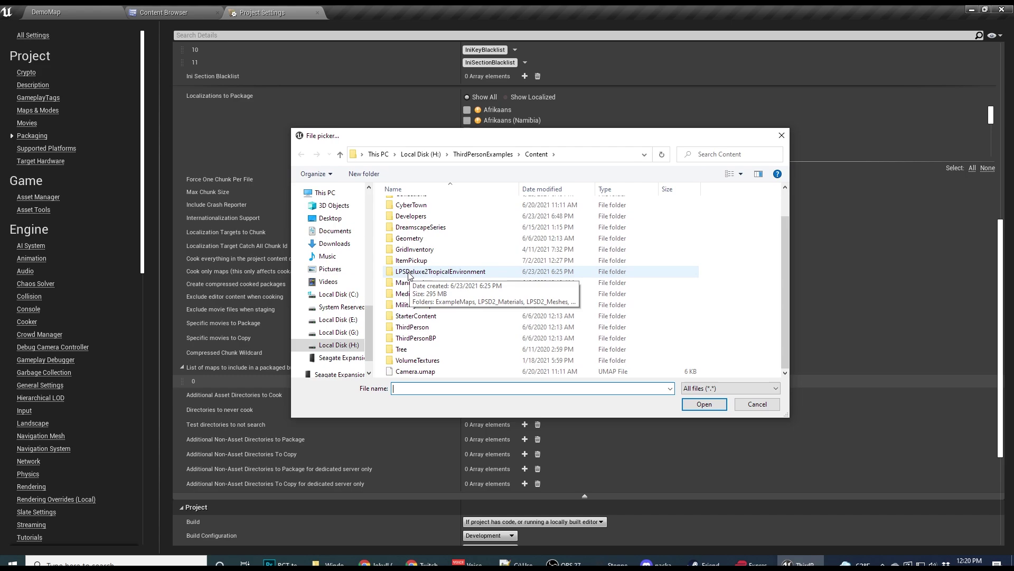
left_click(757, 404)
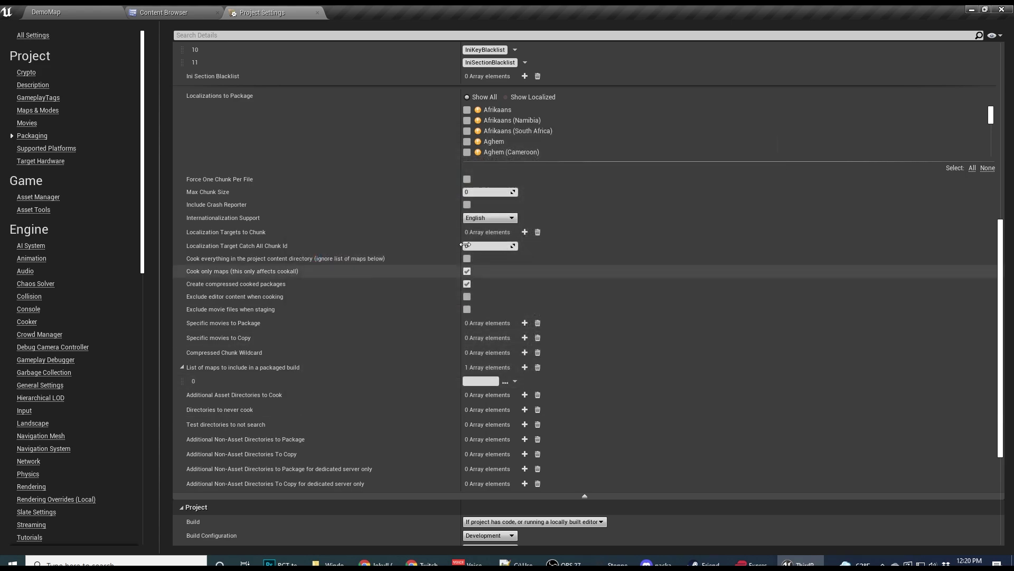
Step: Set the map entry to LPSDeluxe2TropicalEnvironment/ExampleMaps/DemoMap.umap
left_click(164, 12)
left_click(48, 60)
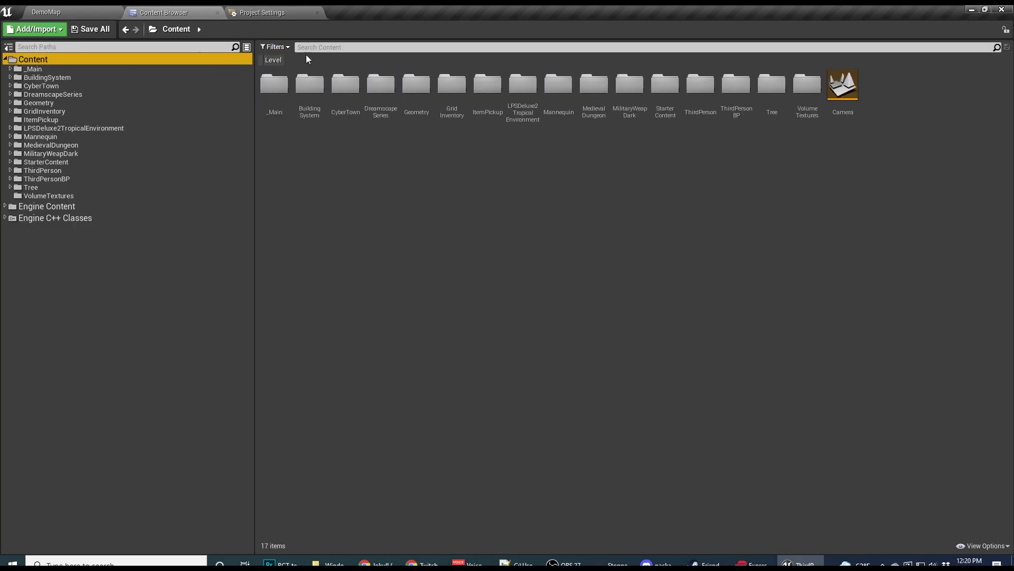
left_click(330, 48)
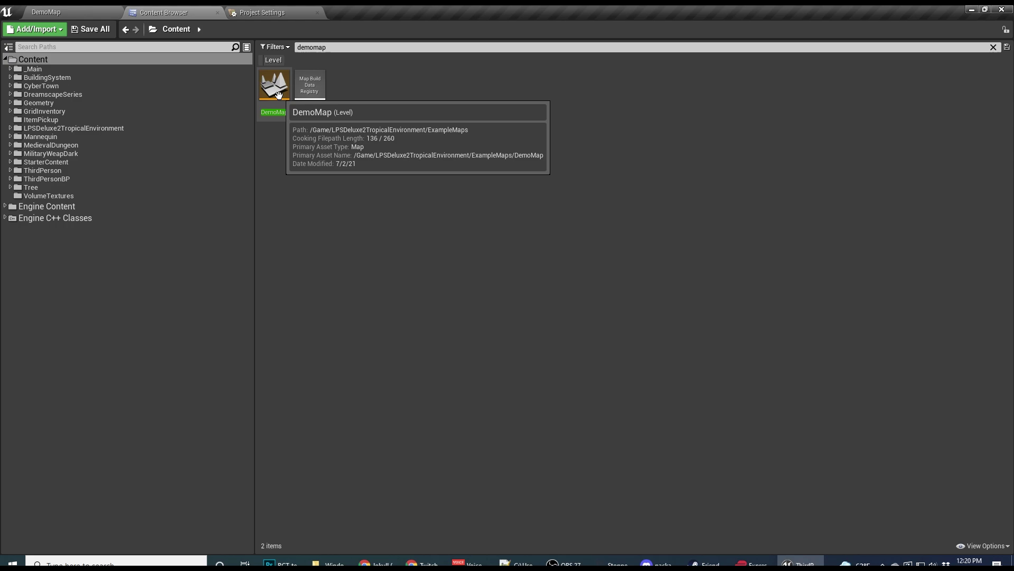
left_click(262, 13)
left_click(576, 381)
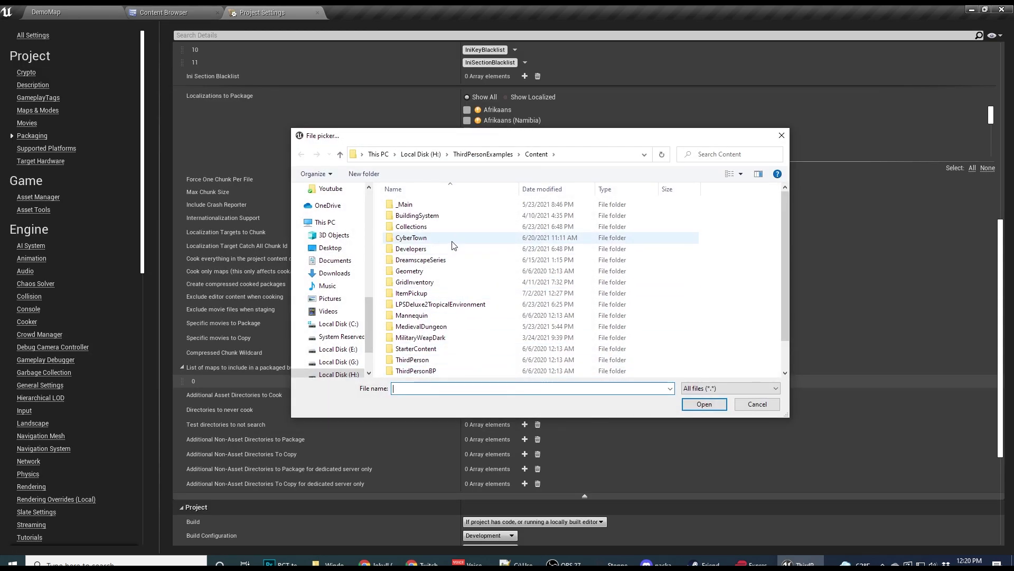
double_click(431, 302)
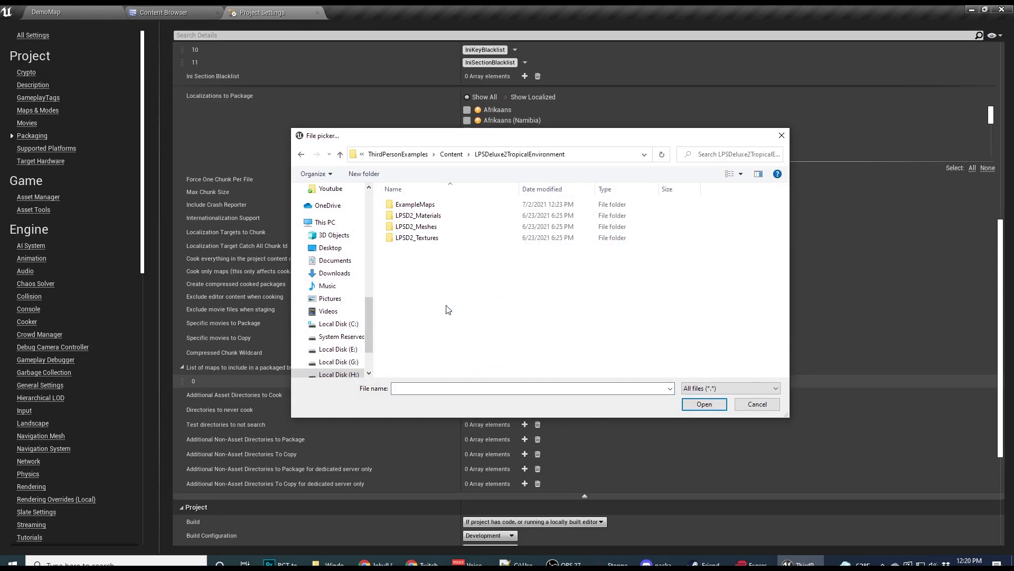
double_click(415, 205)
left_click(420, 215)
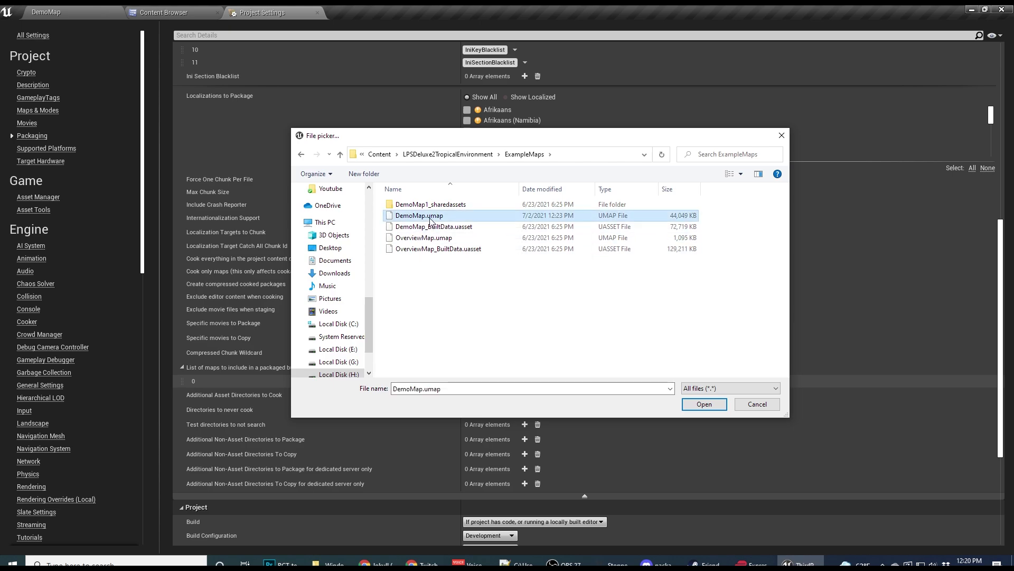
left_click(703, 404)
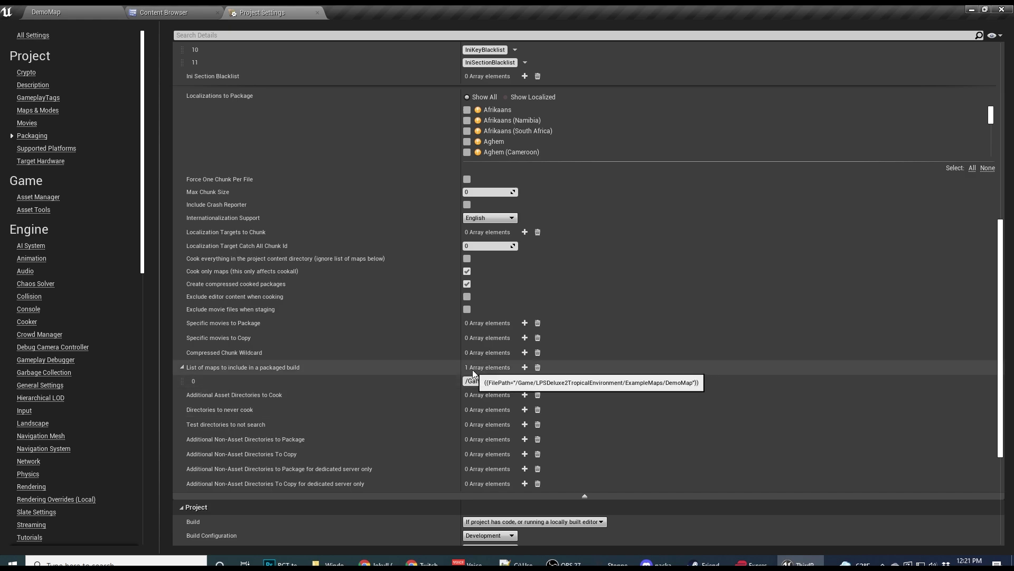
Step: Undo two extra empty map entries so DemoMap stays the only packaged map
left_click(525, 366)
left_click(525, 367)
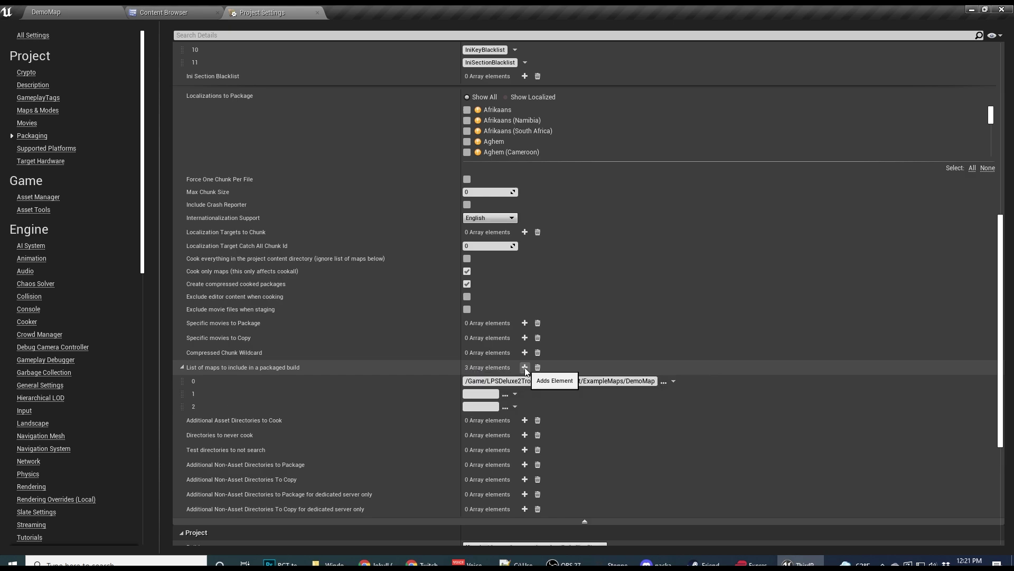
left_click(525, 367)
key("ctrl+z")
key("ctrl+z")
key("ctrl+z")
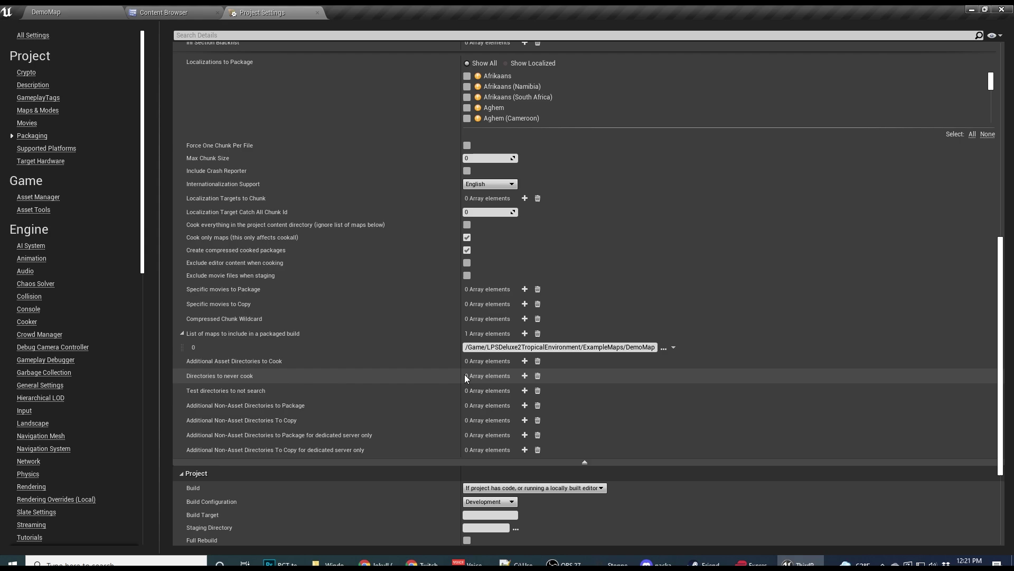
scroll(476, 339, "down", 3)
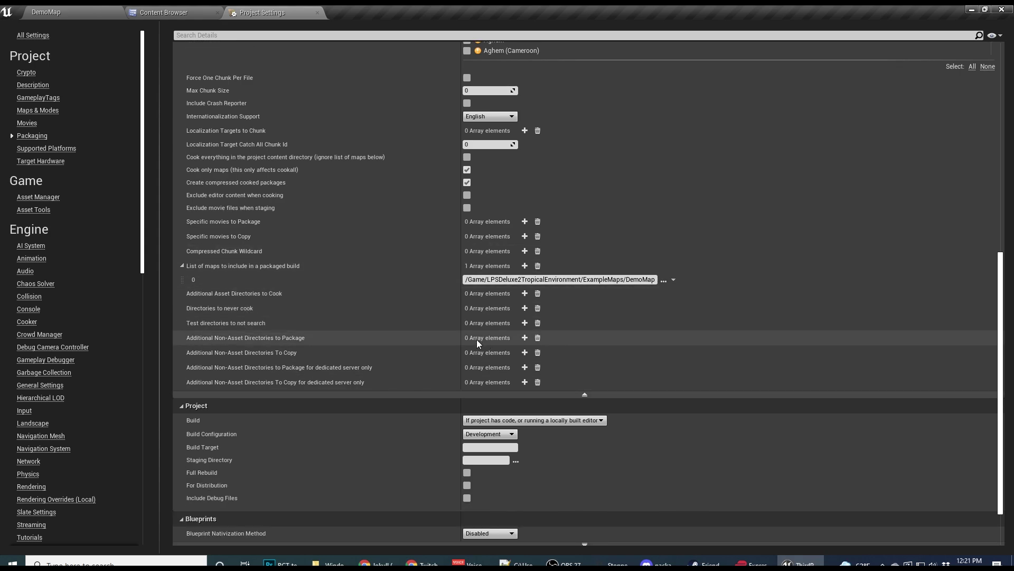
scroll(476, 325, "down", 3)
mouse_move(205, 420)
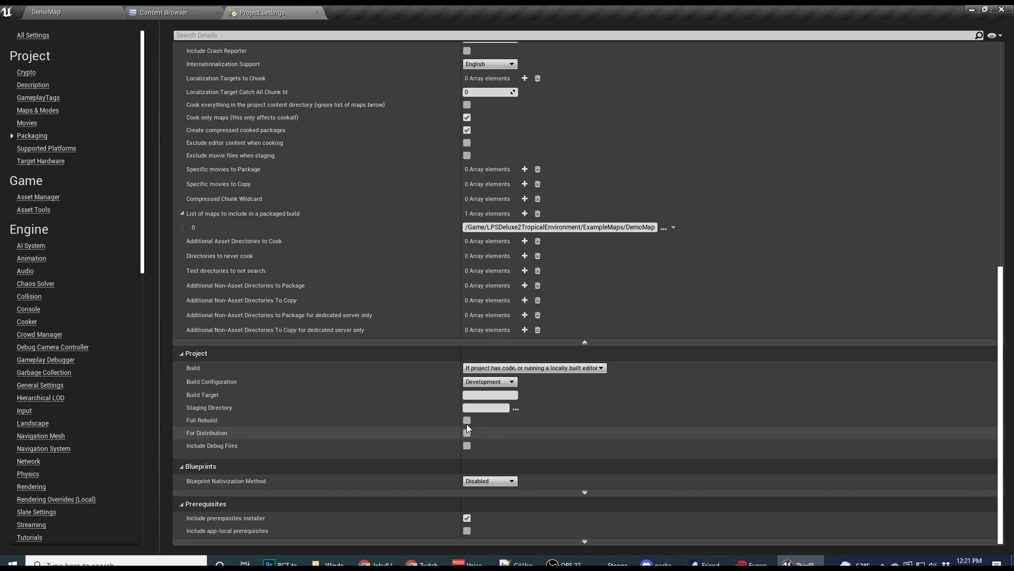
scroll(467, 424, "up", 15)
Step: From the DemoMap tab, open Project Launcher and launch the Survival Game (Client) profile
left_click(93, 13)
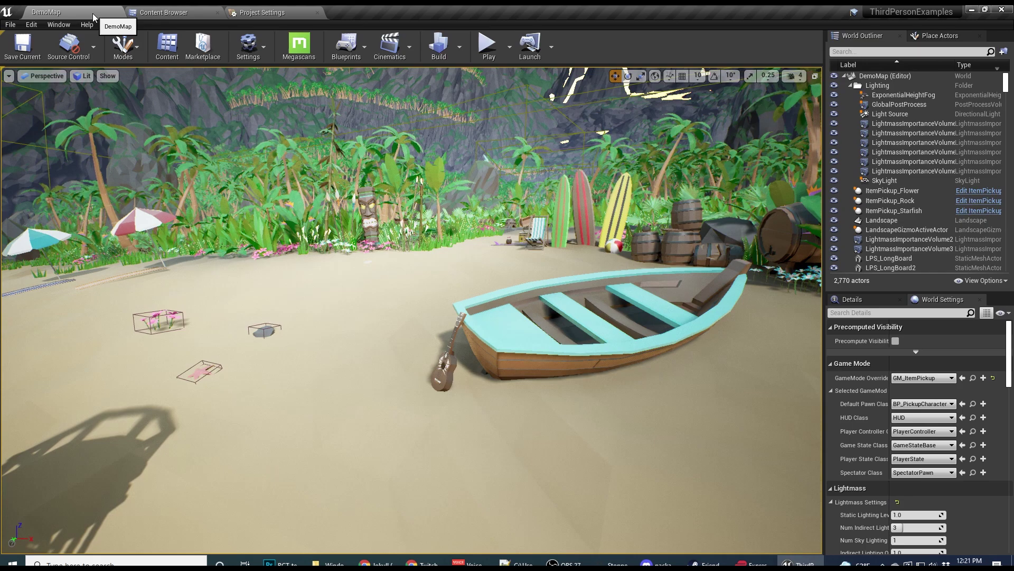
left_click(62, 26)
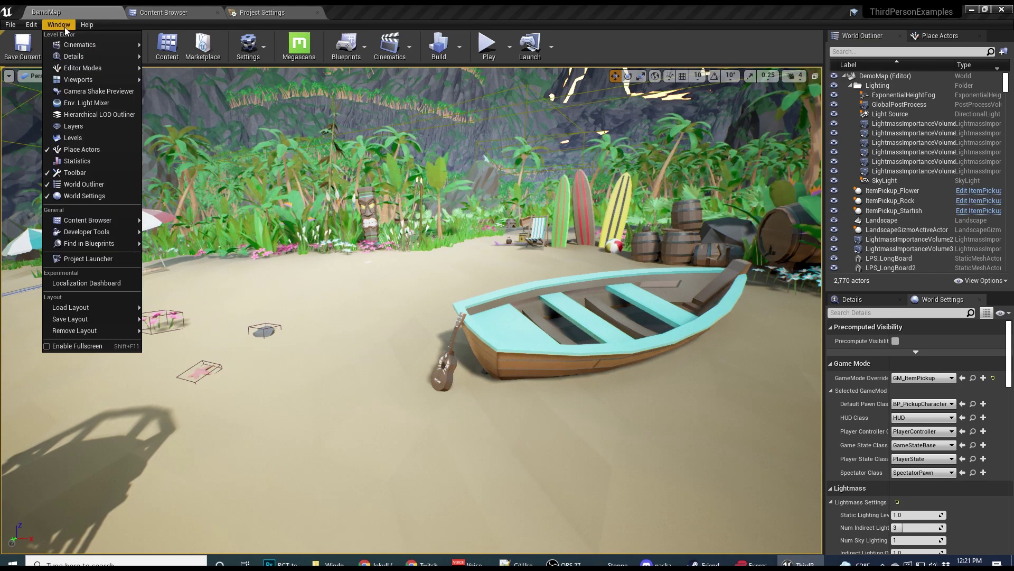
left_click(88, 258)
left_click_drag(480, 81, 467, 50)
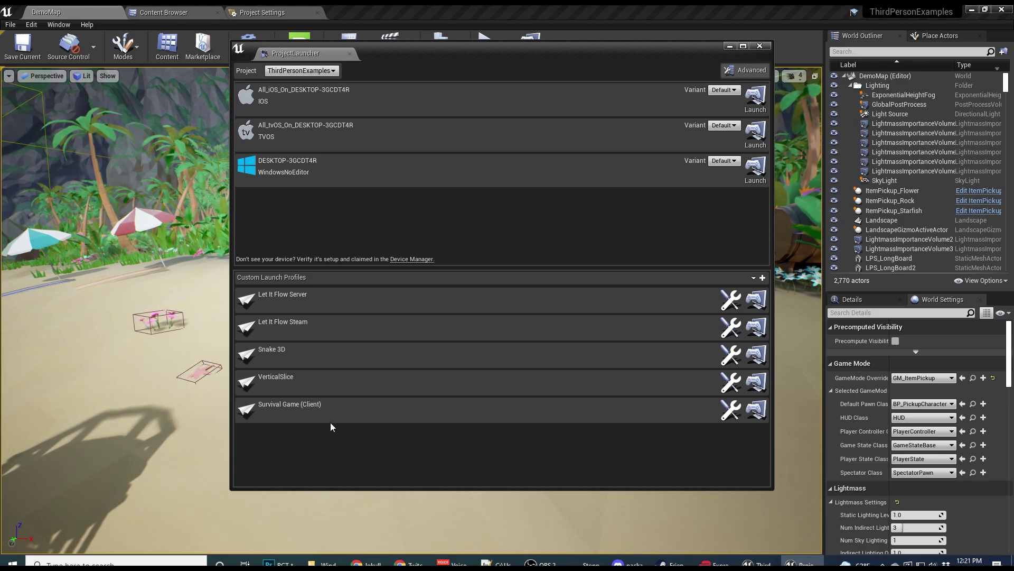
left_click(756, 410)
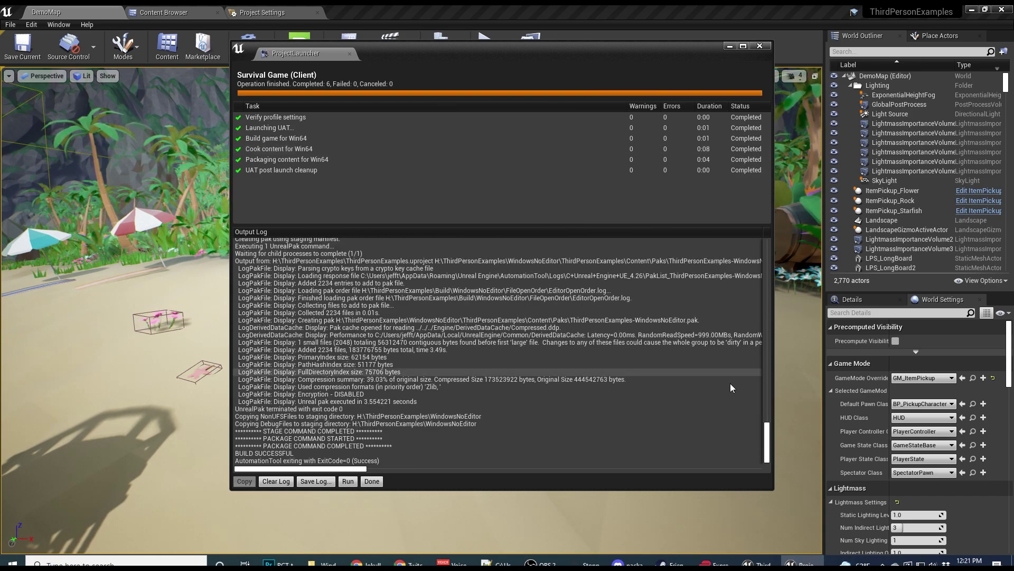
left_click(703, 127)
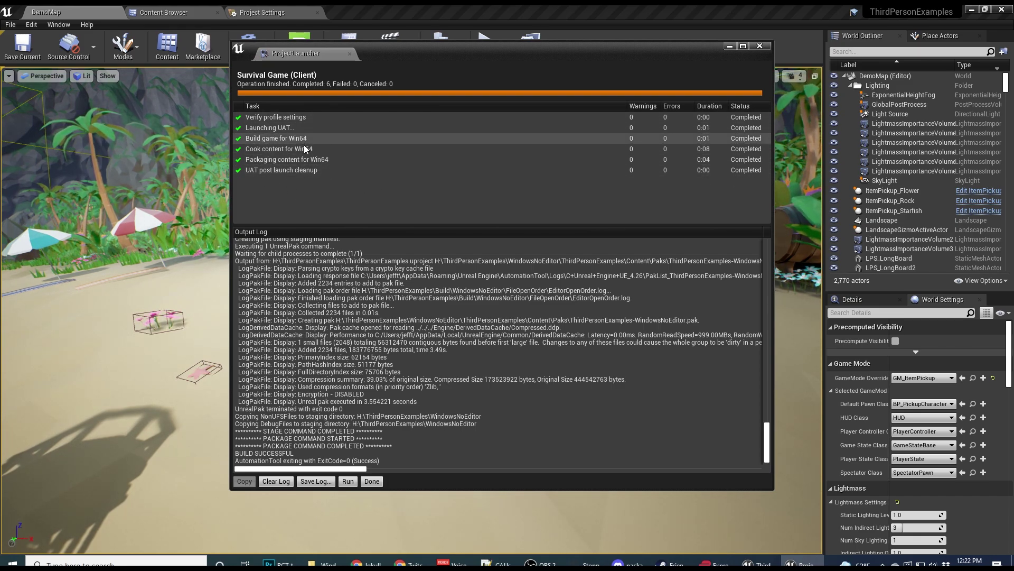
left_click_drag(519, 61, 501, 74)
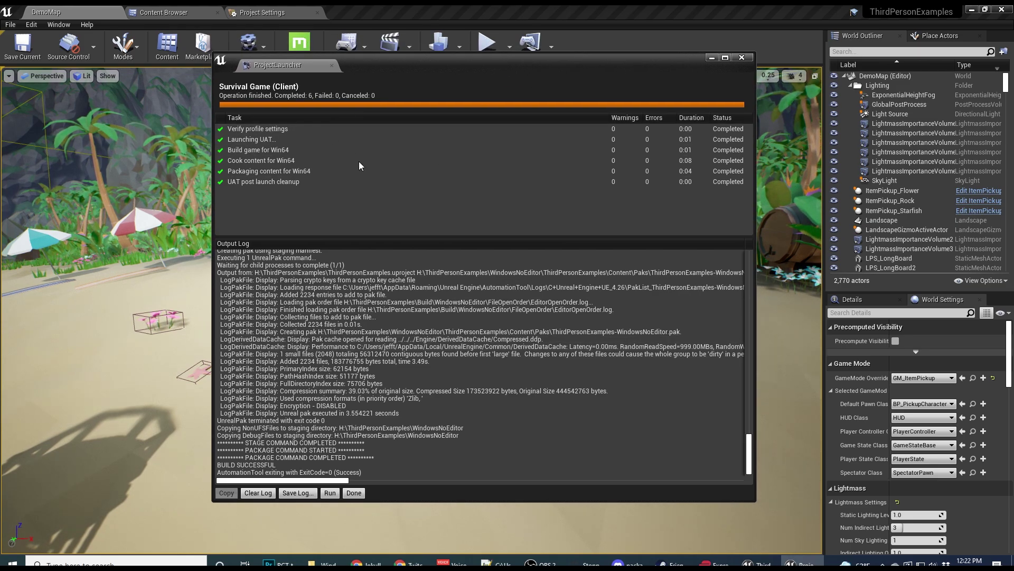
key("alt+Tab")
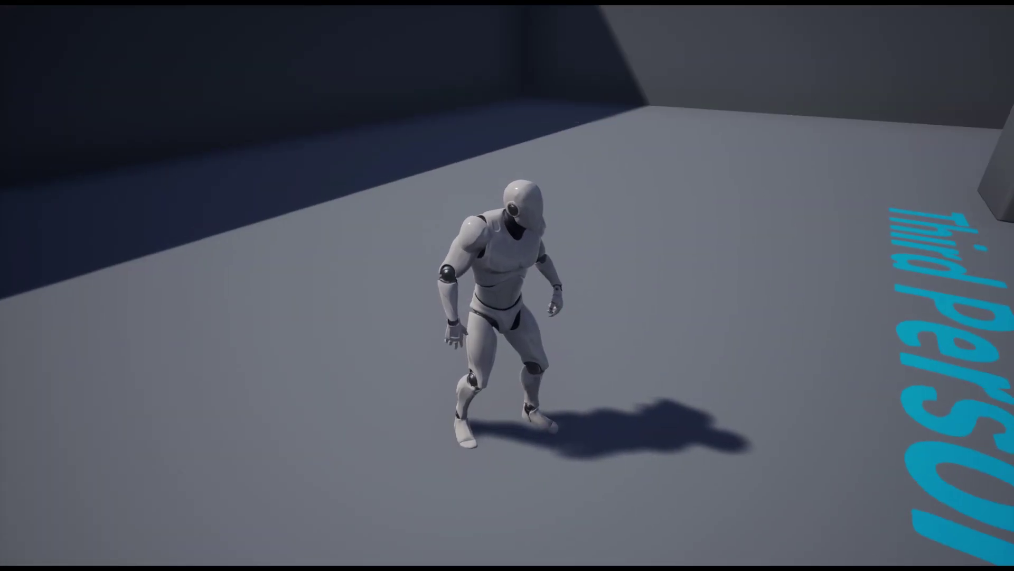
Step: In Maps & Modes, choose DemoMap as Game Default Map and expand the advanced Default Maps options
key("alt+Tab")
left_click(277, 11)
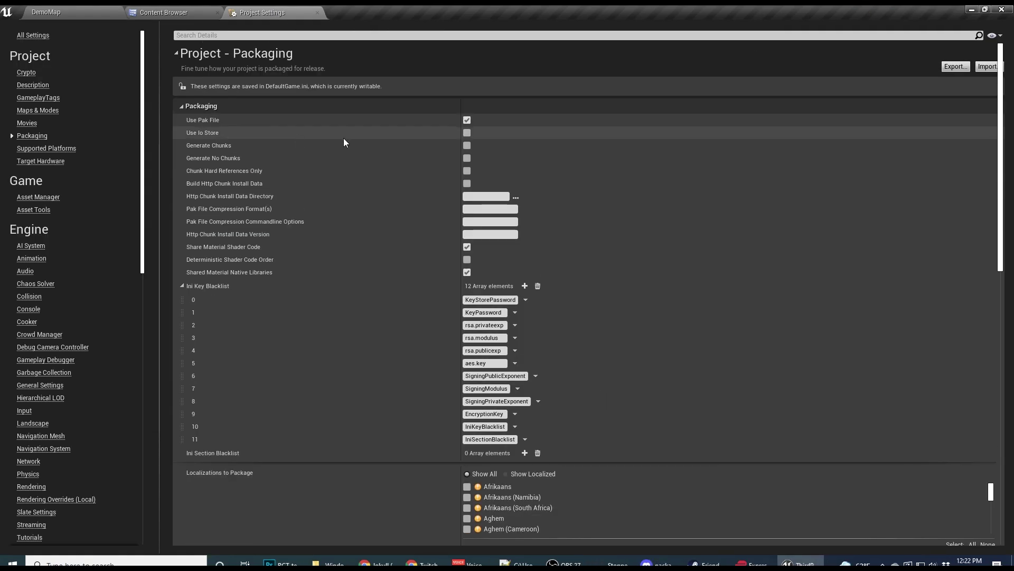
left_click(43, 112)
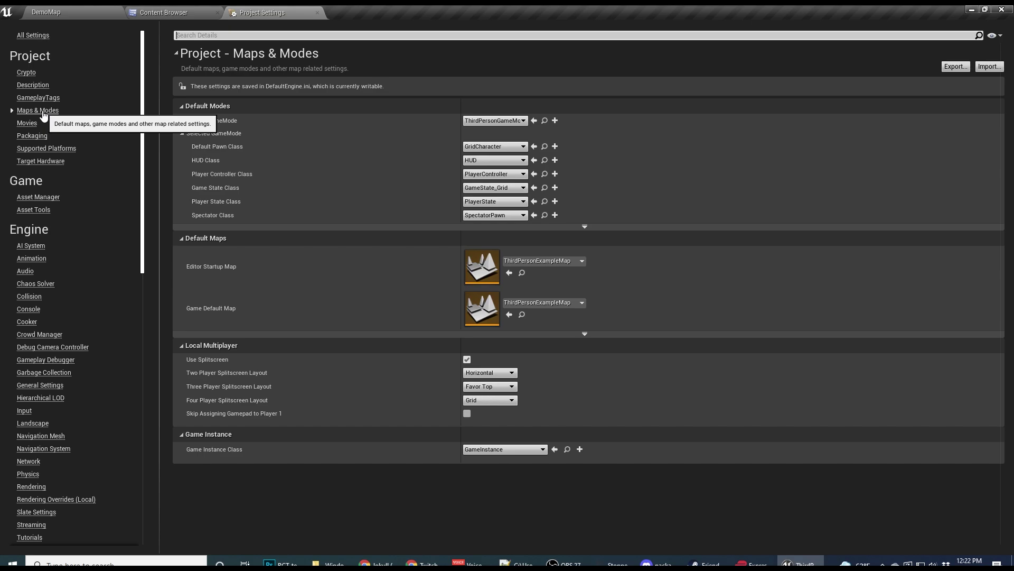
left_click(535, 303)
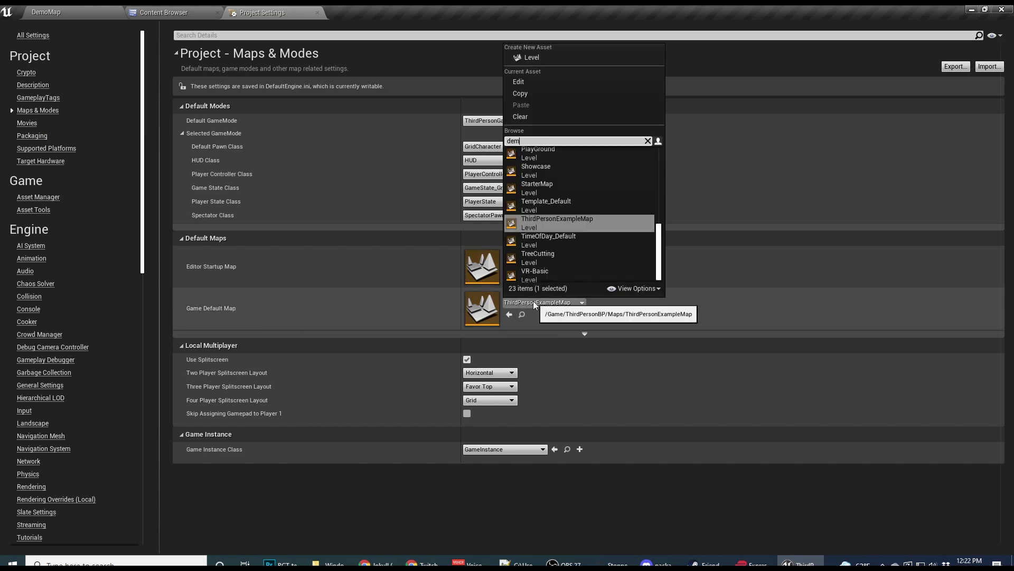
left_click(567, 159)
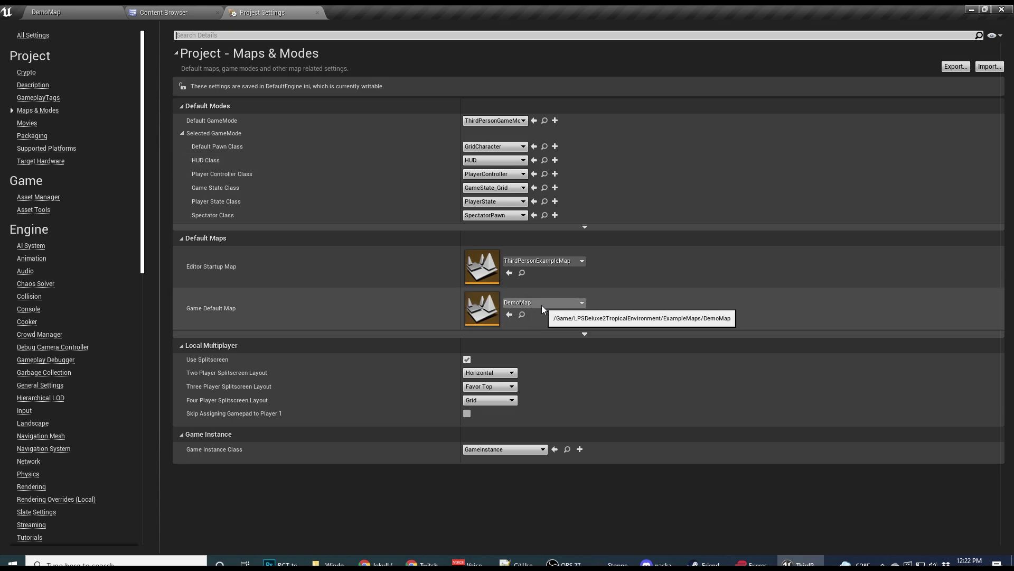
left_click(542, 333)
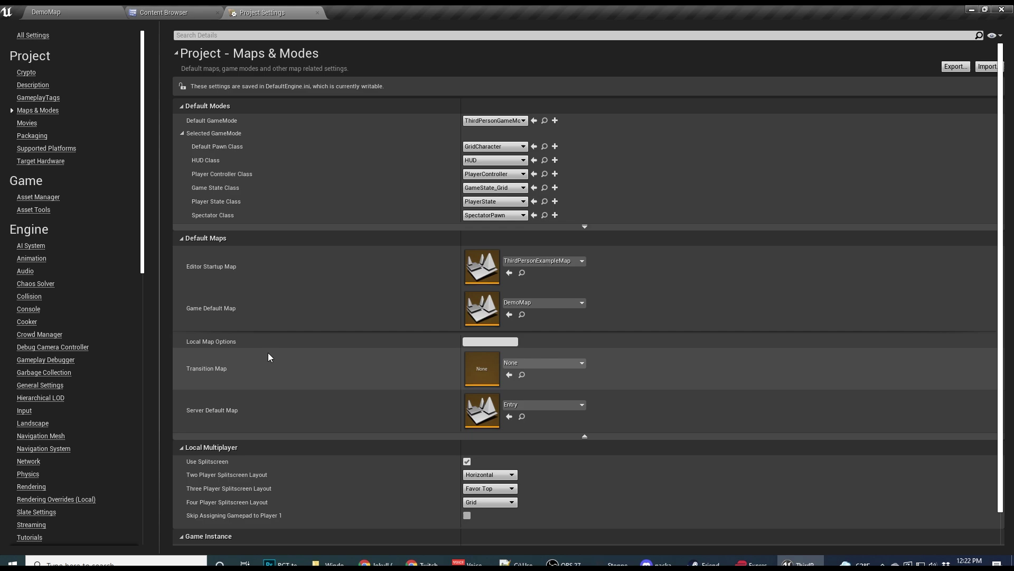
left_click(46, 11)
left_click(59, 24)
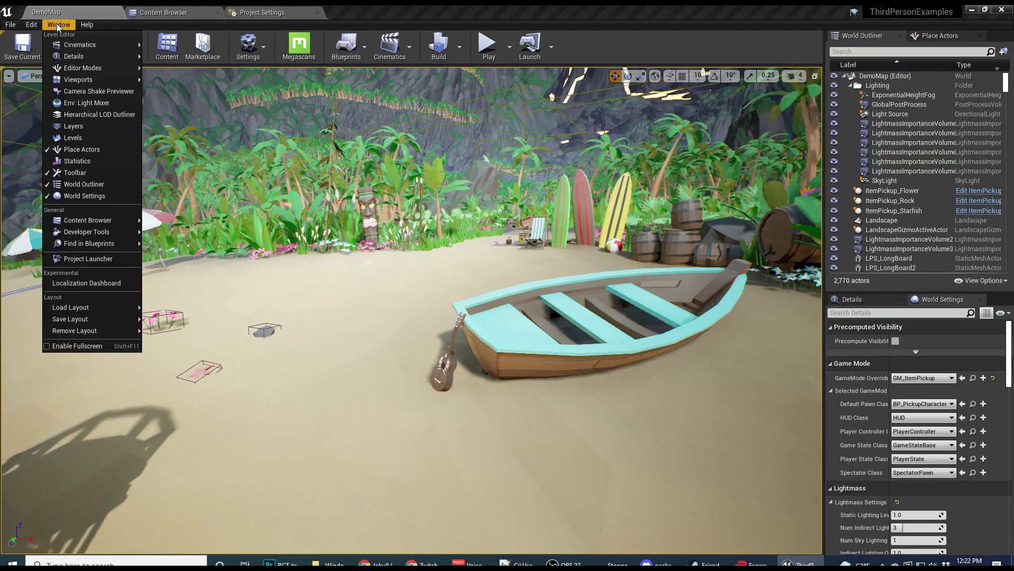
Step: Relaunch the Survival Game (Client) profile from Project Launcher to rebuild the game
left_click(87, 258)
left_click(728, 482)
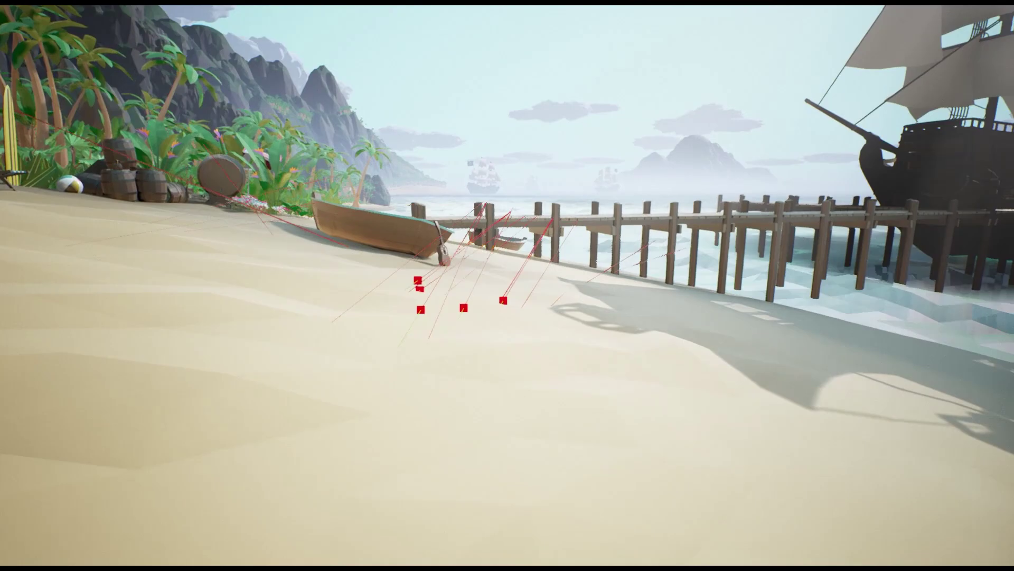
Step: Exit the game, collapse advanced Default Maps options, and return to DemoMap with Project Launcher closed
key("Escape")
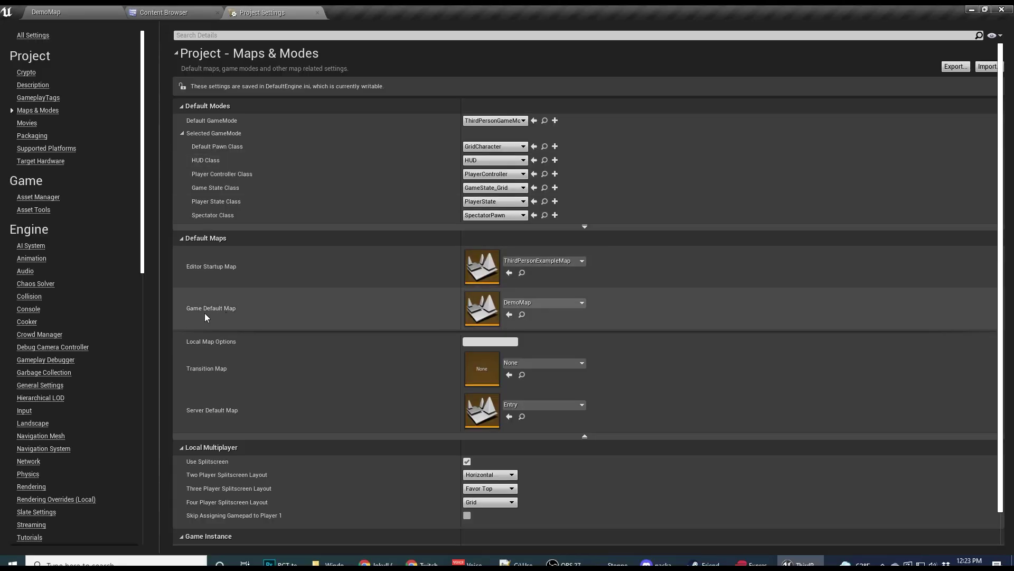
left_click(581, 436)
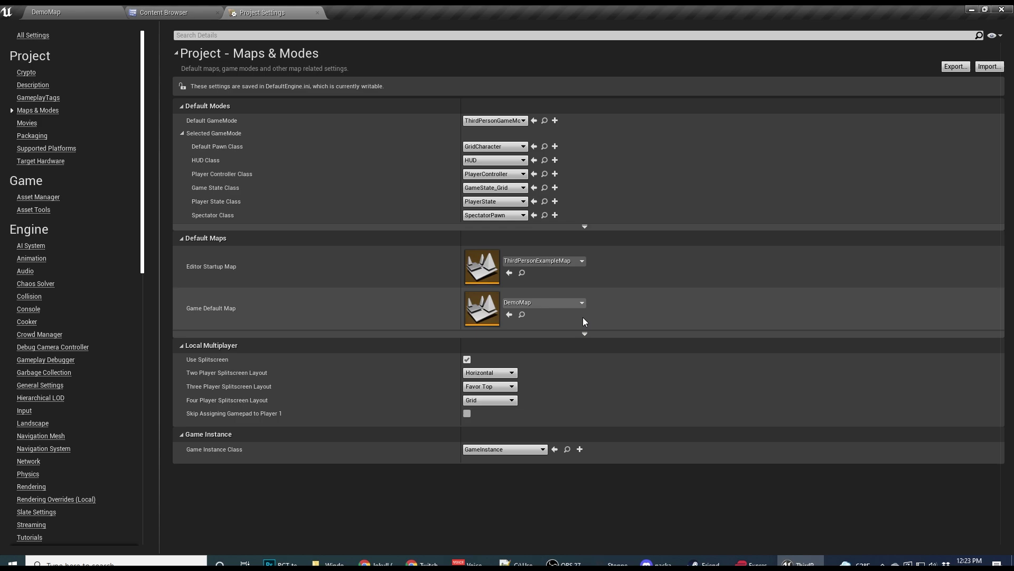
left_click(163, 12)
left_click(90, 11)
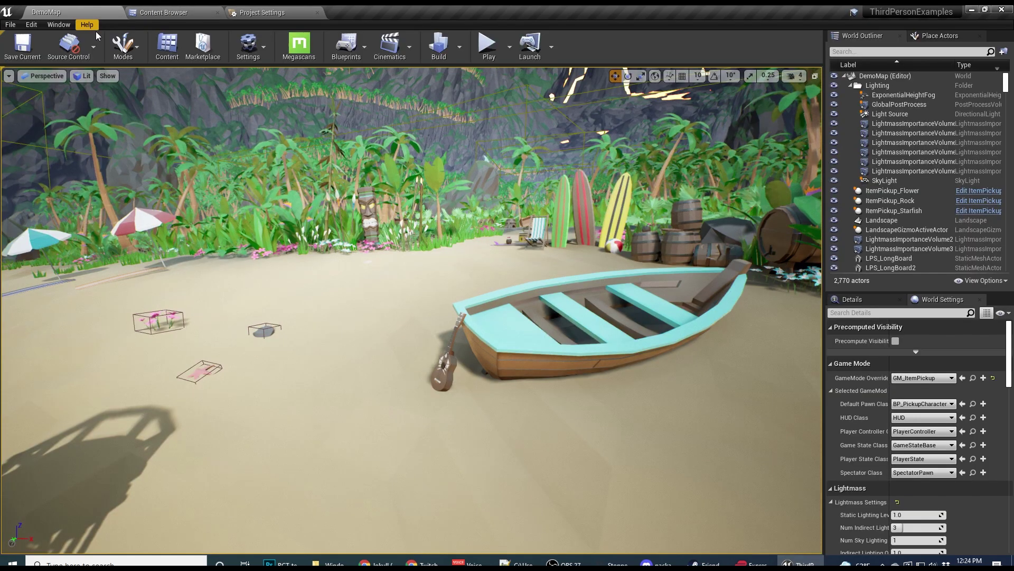
left_click(59, 25)
left_click(80, 257)
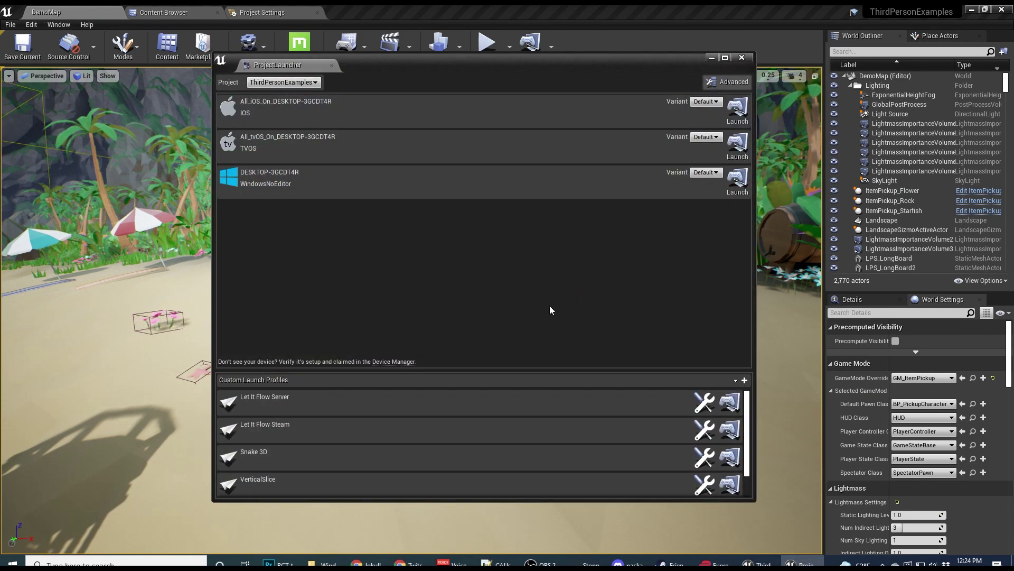
scroll(729, 428, "down", 2)
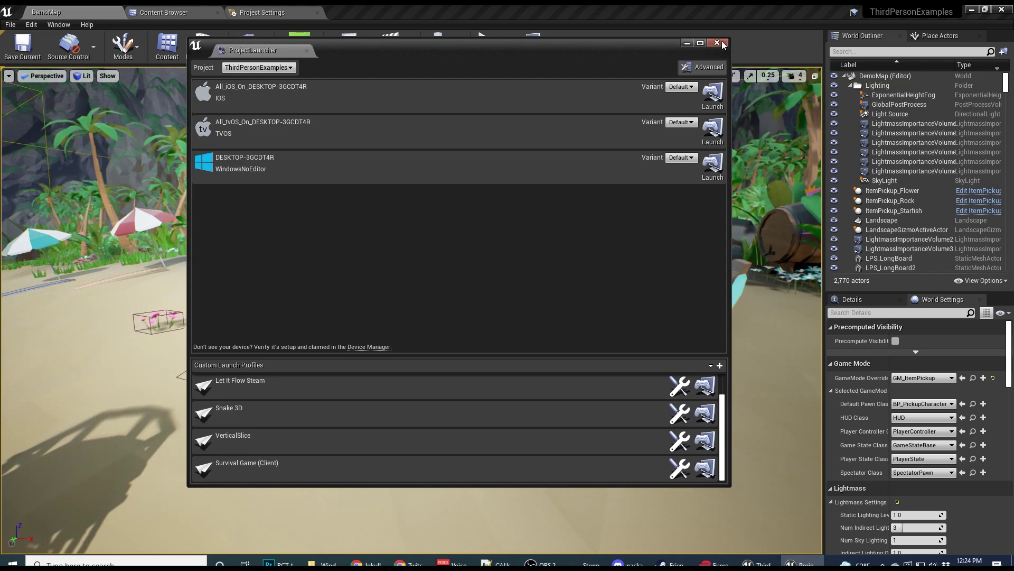
left_click(723, 44)
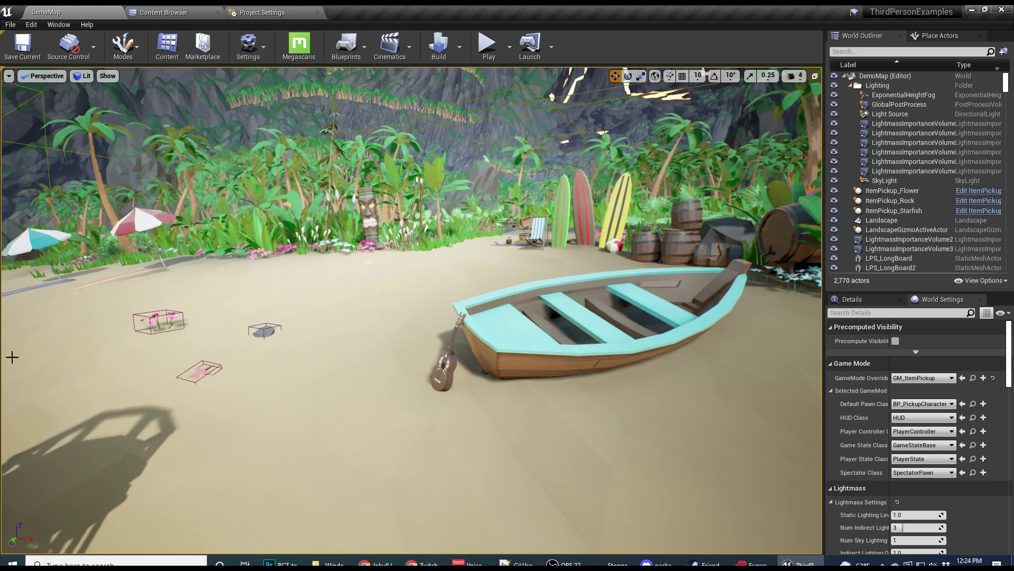